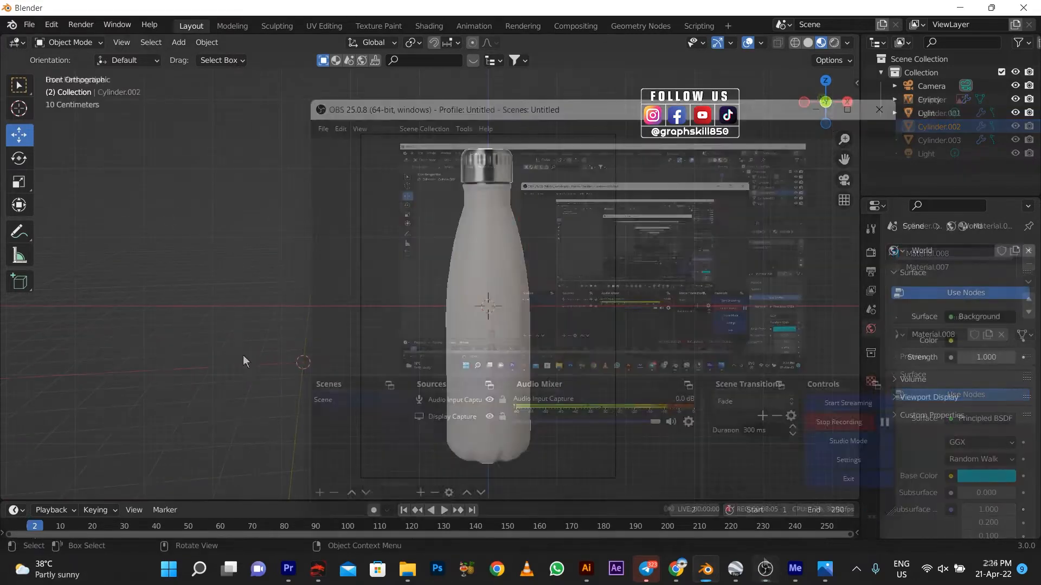
- Add a cylinder in front view with X-ray on and scale it to the width of the bottle body in the reference image
key("KP_1")
key("shift+a")
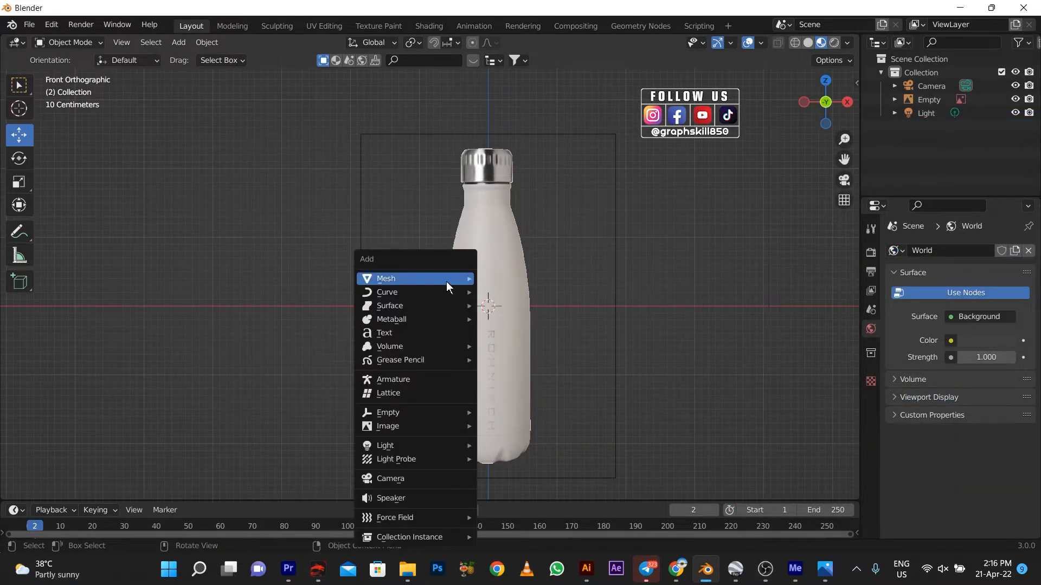
mouse_move(446, 282)
left_click(532, 341)
key("alt+z")
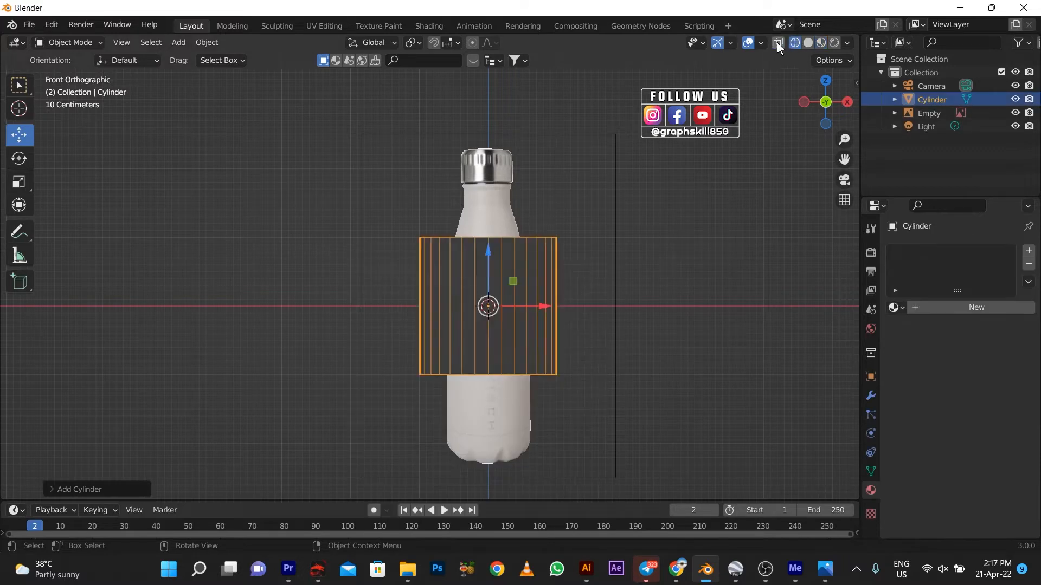
key("s")
left_click(518, 262)
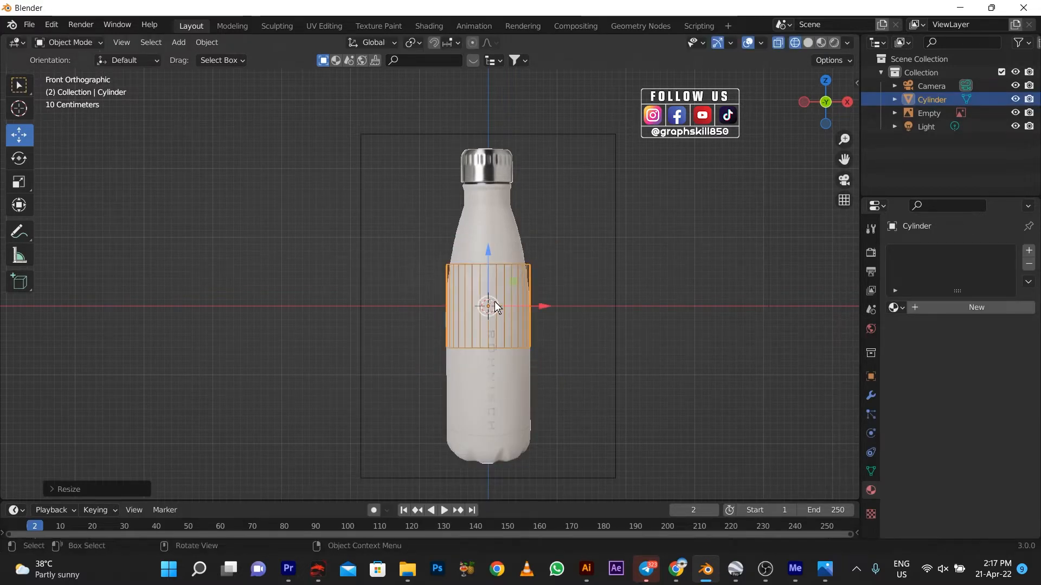
- Move the cylinder down along Z onto the lower part of the bottle body
scroll(579, 376, "up", 5)
scroll(552, 333, "up", 2)
scroll(487, 405, "down", 8)
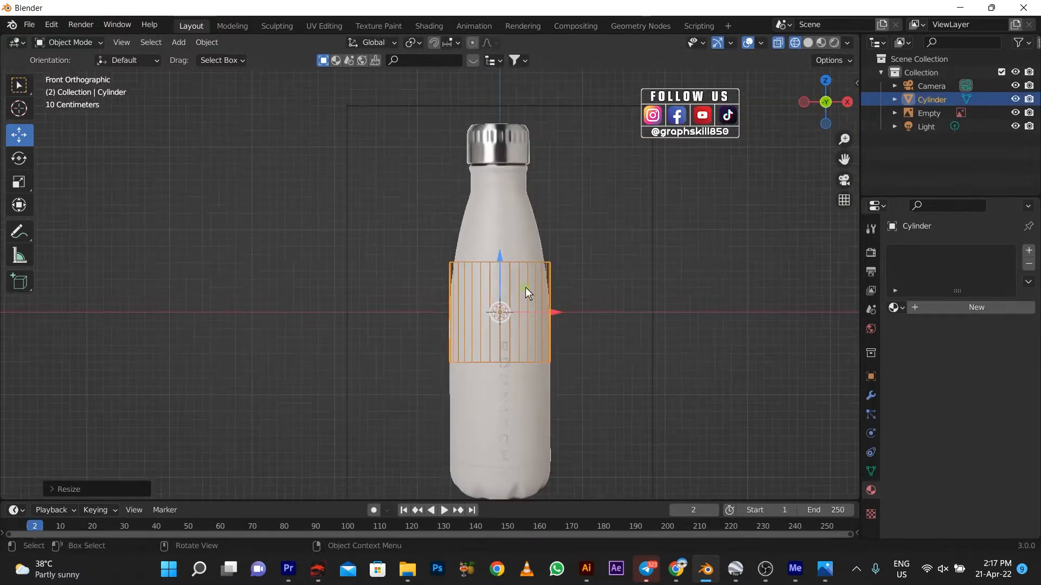
key("g")
key("z")
left_click(506, 378)
- Move the cylinder's bottom edge loop down along Z to the base of the reference bottle
key("Tab")
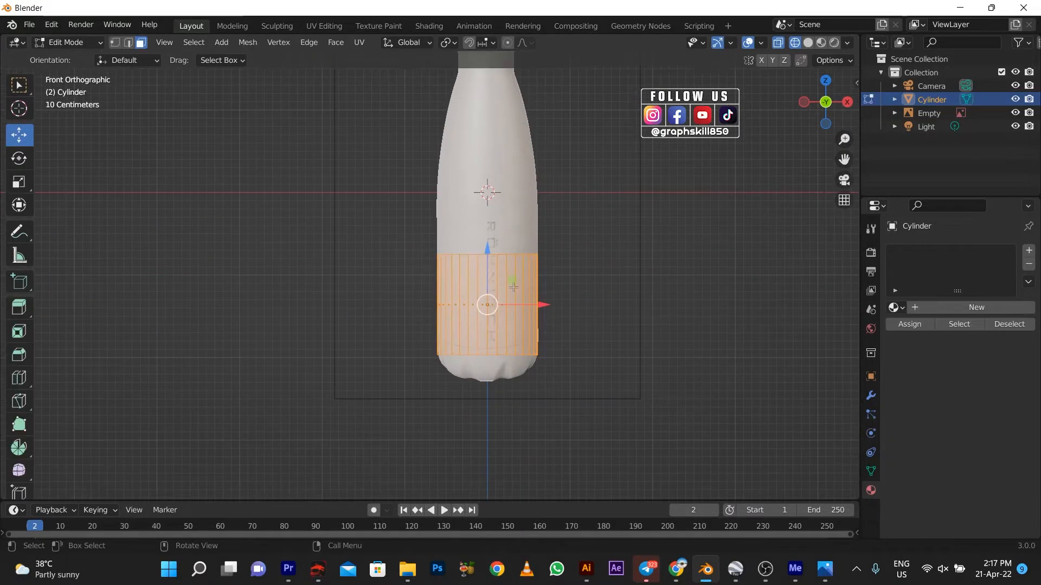
scroll(253, 97, "up", 2)
left_click(547, 389, "alt")
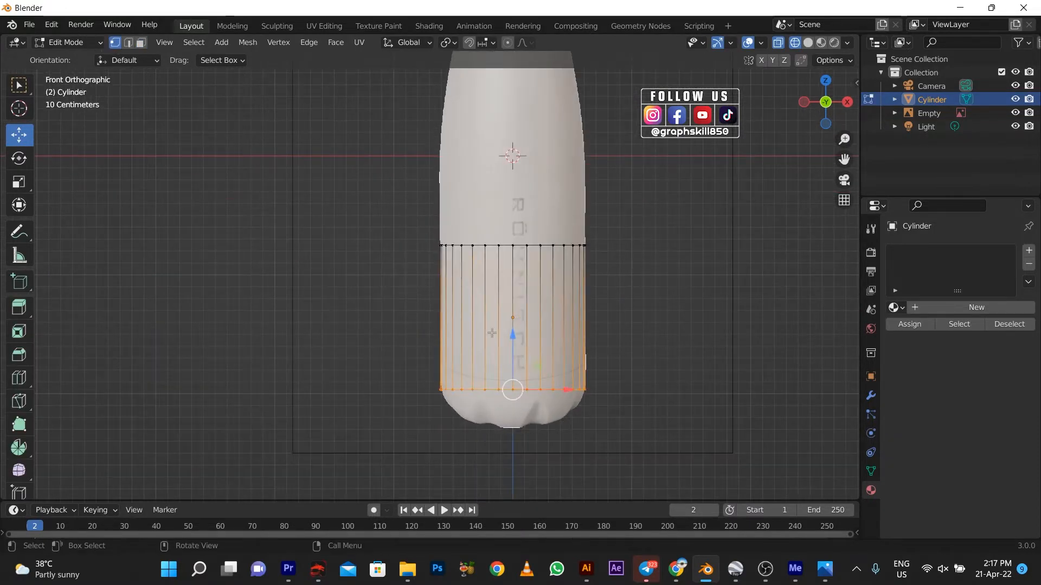
key("g")
key("z")
left_click(578, 445)
- Bevel the bottom edge loop about 0.62 m wide with 7 segments to round the bottle's base
key("ctrl+b")
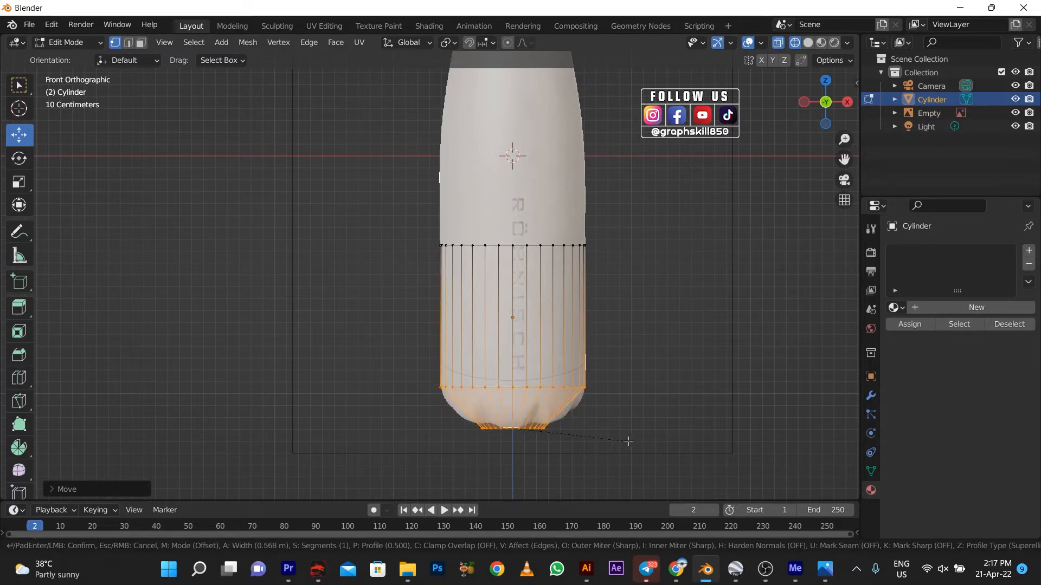
scroll(623, 443, "up", 6)
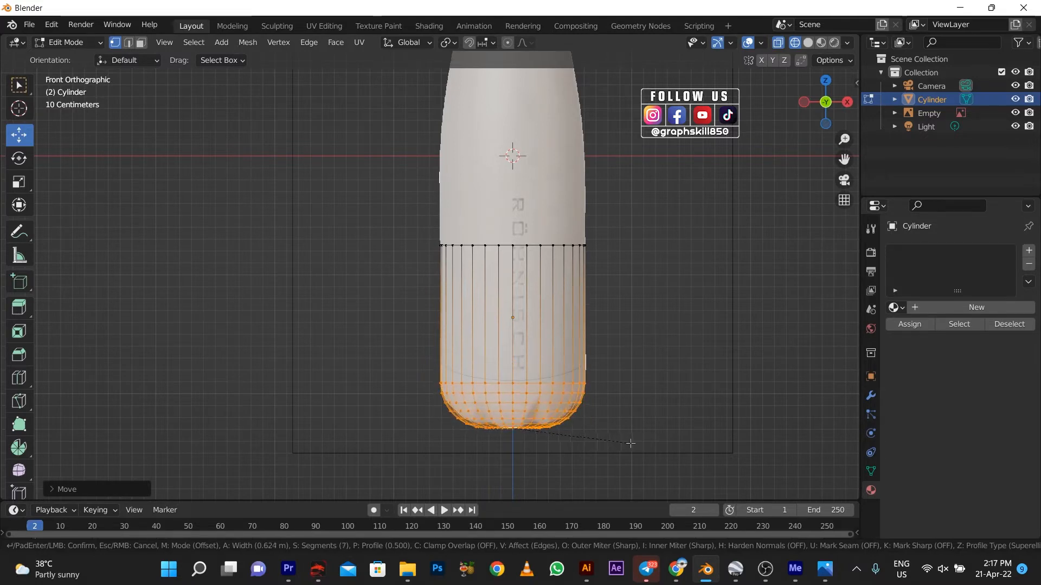
left_click(630, 444)
- Raise the cylinder's top edge loop to the height where the bottle's straight body ends
left_click(455, 246, "alt")
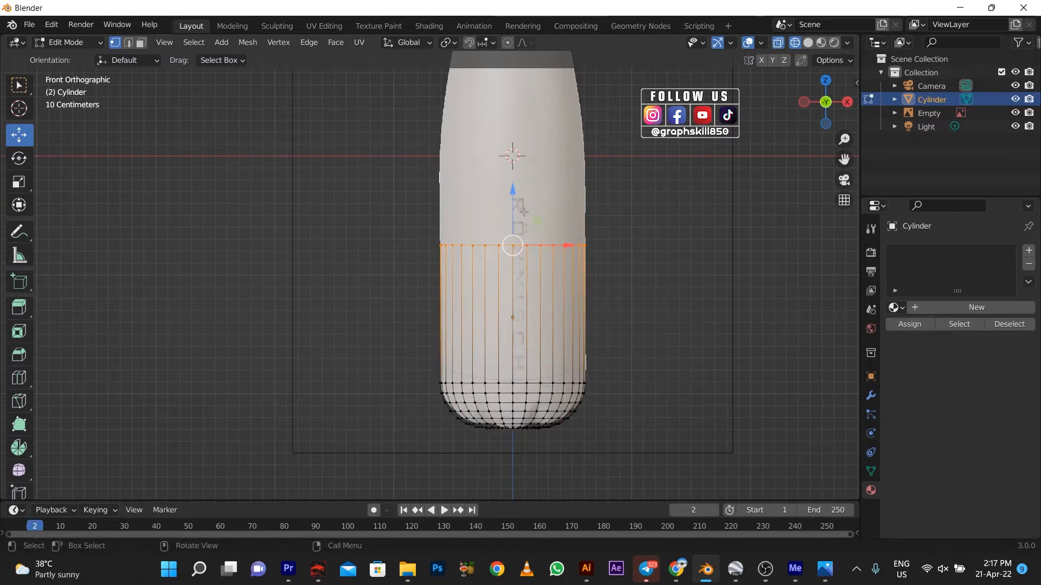
key("g")
left_click(501, 136)
middle_click_drag(501, 136, 565, 321, "shift")
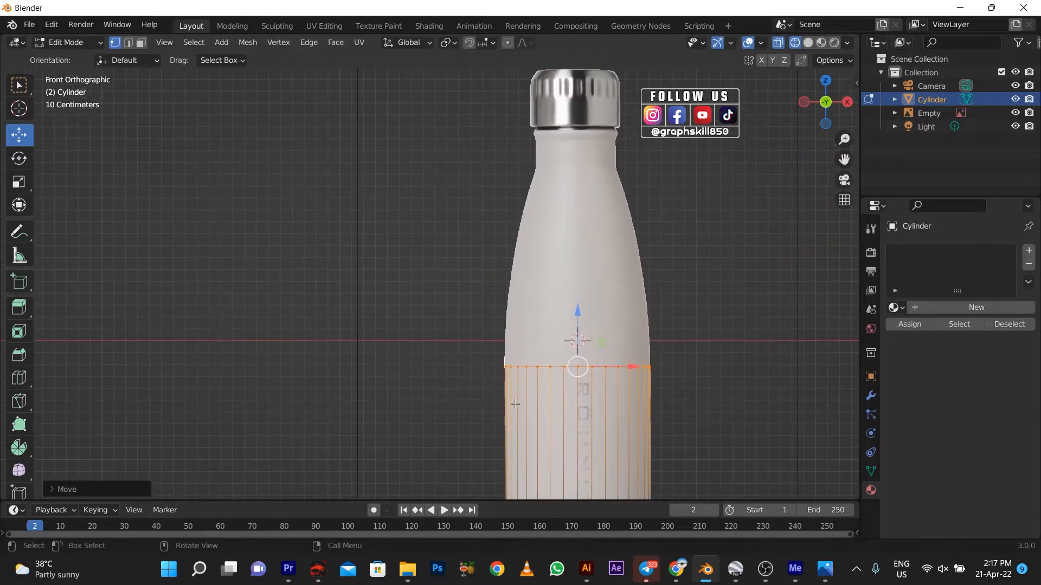
- Extrude the top loop upward in successive rings along the lower shoulder, scaling them inward to follow the reference outline
key("e")
left_click(507, 318)
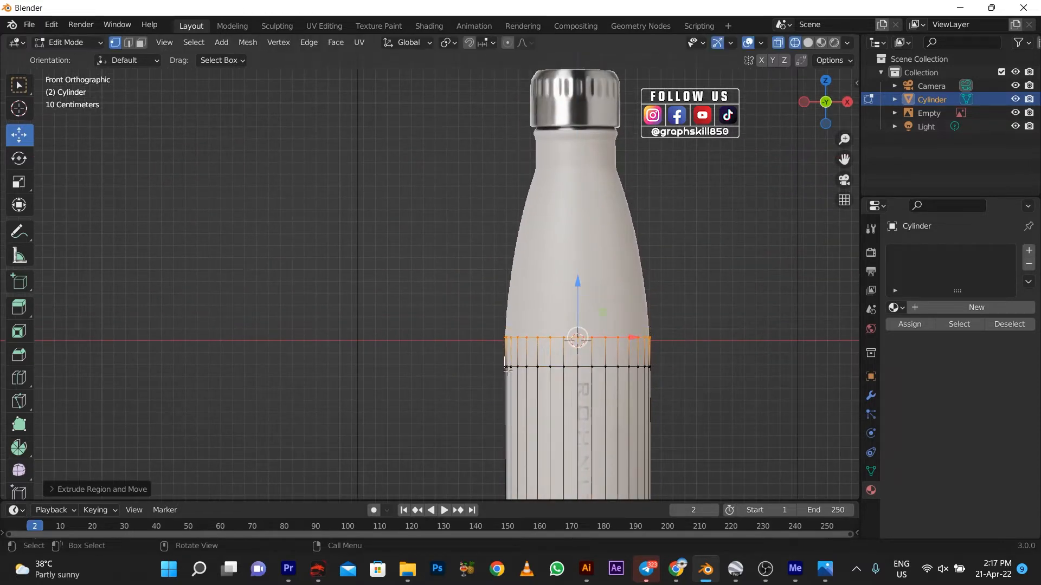
key("s")
left_click(504, 319)
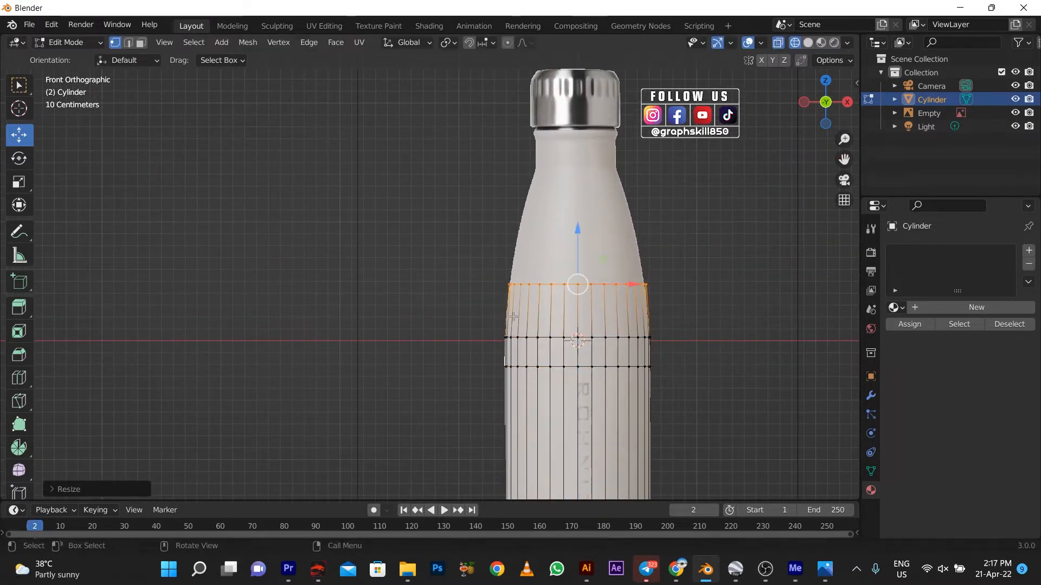
key("e")
left_click(510, 267)
key("s")
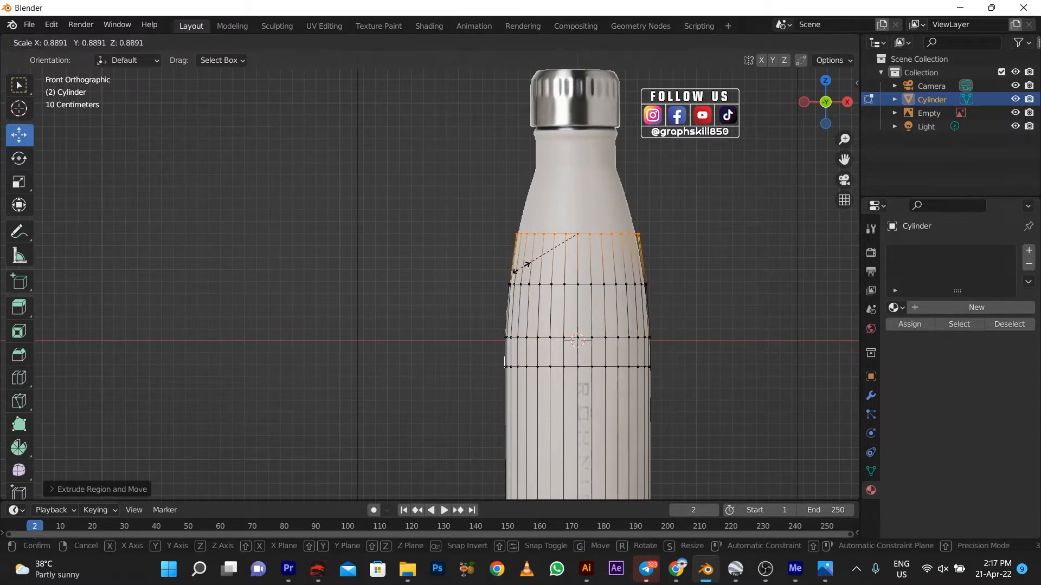
left_click(513, 269)
- Extrude the top loop to the base of the neck, narrow it to the neck width, and resize the shoulder ring below it
key("e")
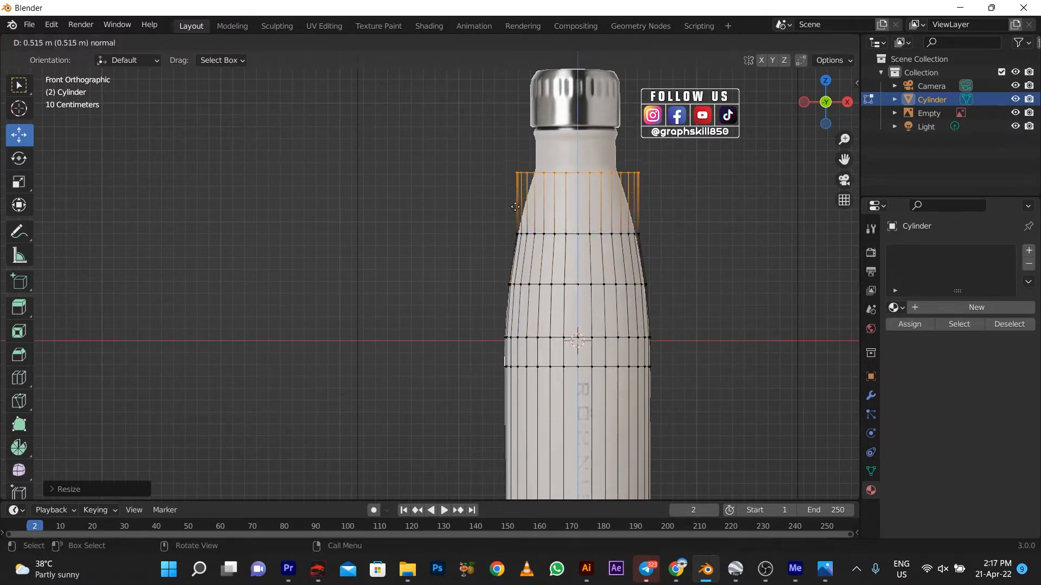
left_click(514, 207)
key("s")
left_click(548, 205)
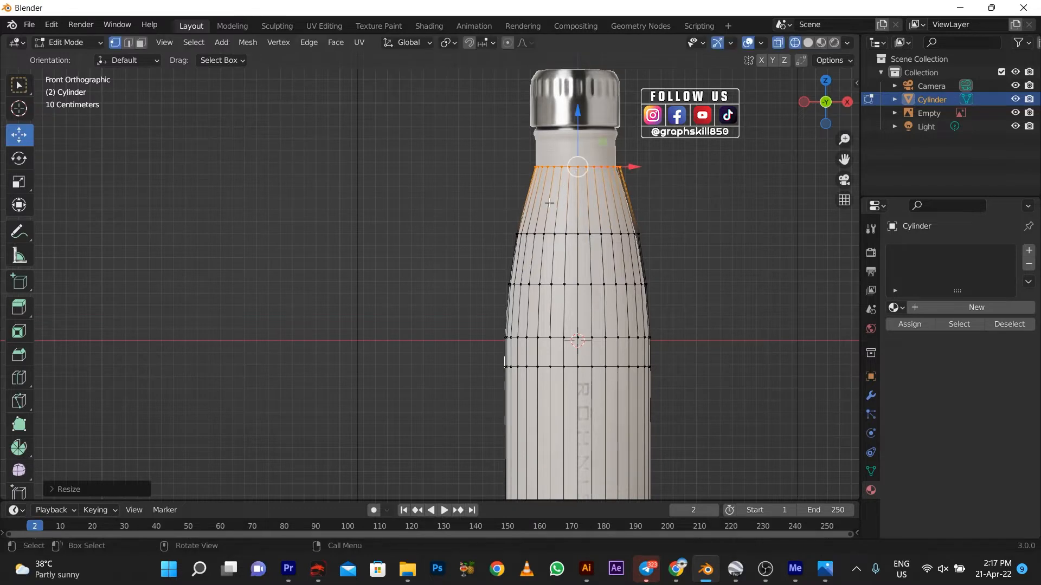
left_click(513, 233, "alt")
key("s")
left_click(674, 255)
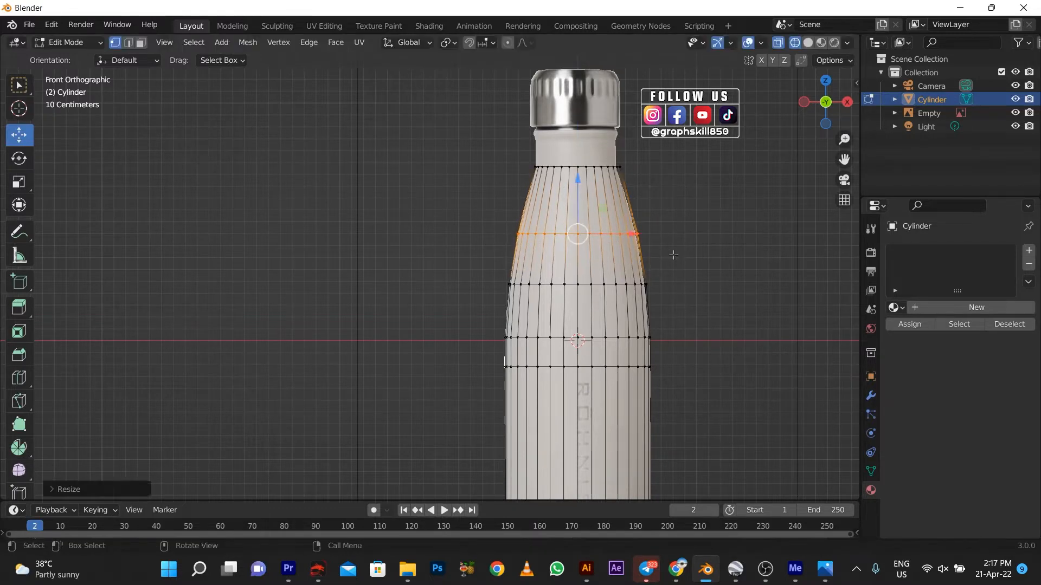
- Extrude the top loop straight up along the neck to just below the lip
scroll(644, 301, "up", 5)
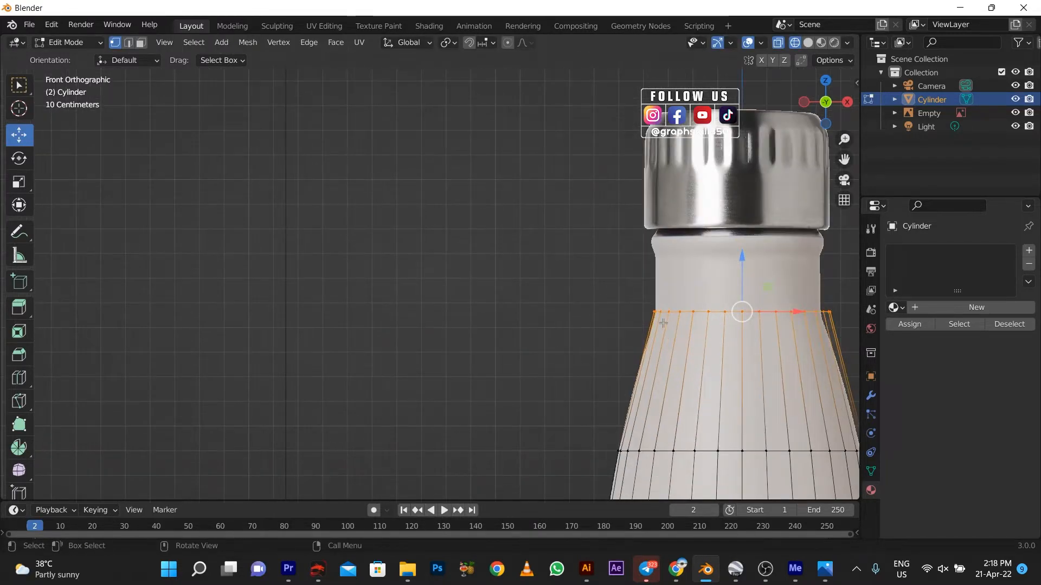
key("e")
key("z")
left_click(662, 264)
middle_click_drag(636, 294, 451, 305, "shift")
- Try to form the neck's lip by extruding a short band and scaling its faces outward
key("e")
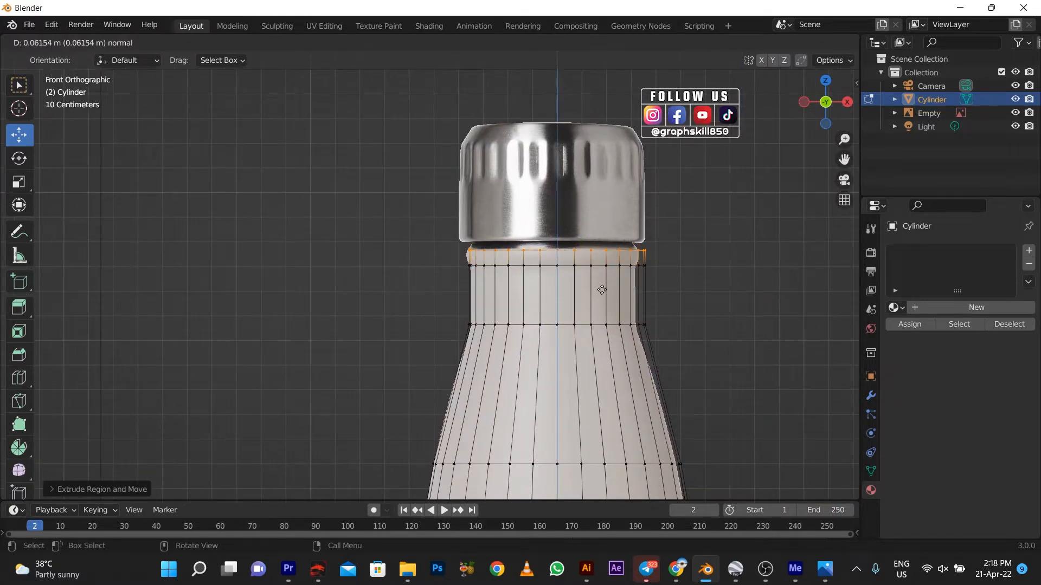
left_click(602, 290)
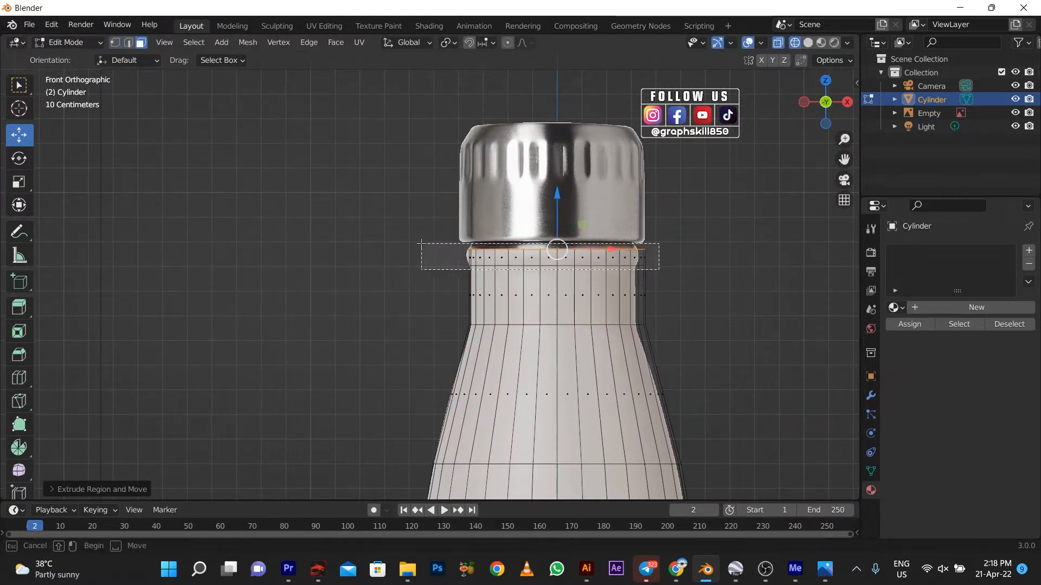
key("s")
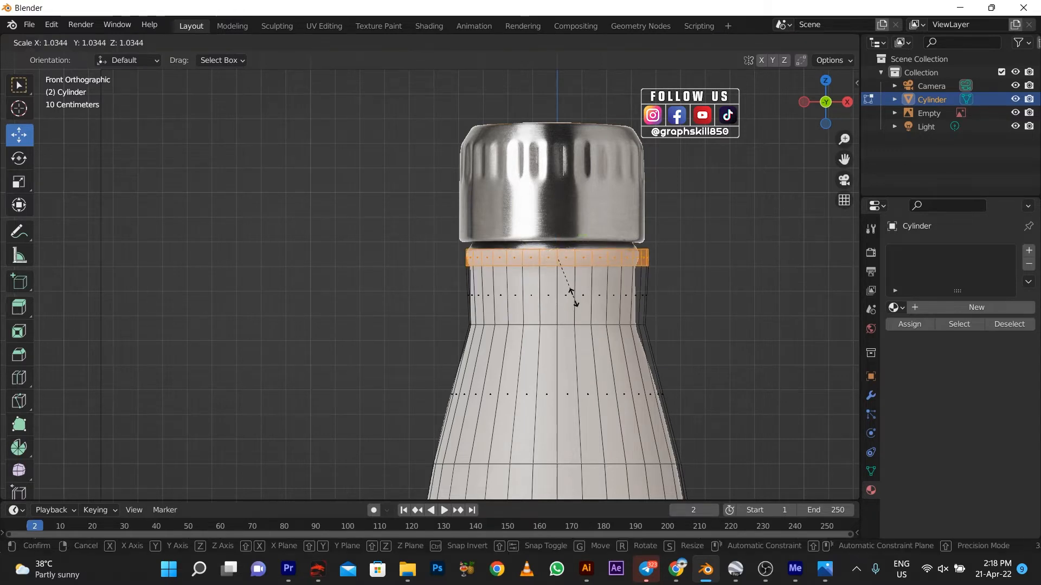
left_click(574, 297)
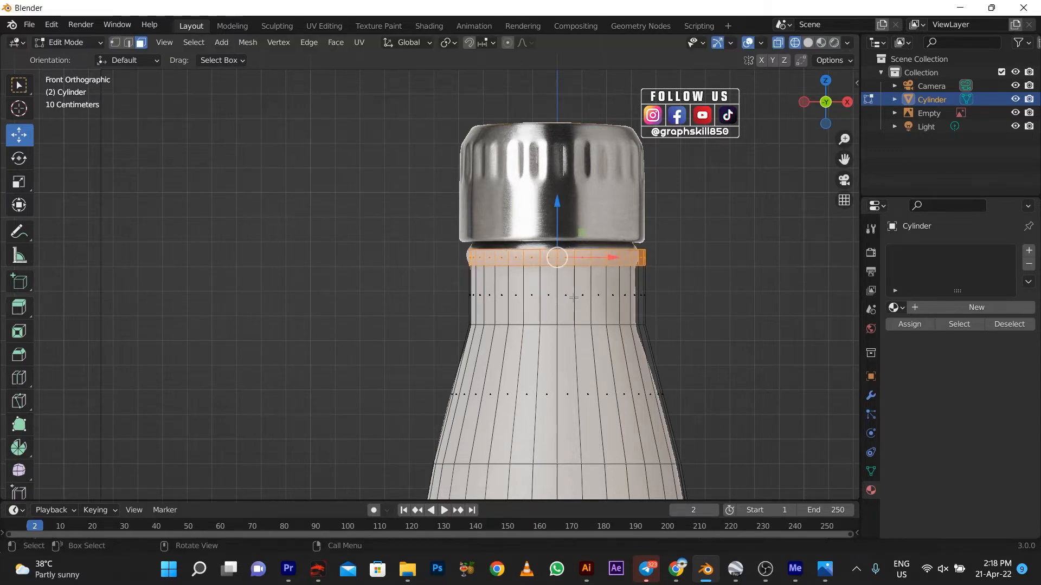
- Extrude the neck's top edge loop up about 0.06 m and scale it outward to the lip width
scroll(564, 267, "up", 2)
key("1")
left_click(564, 264, "alt")
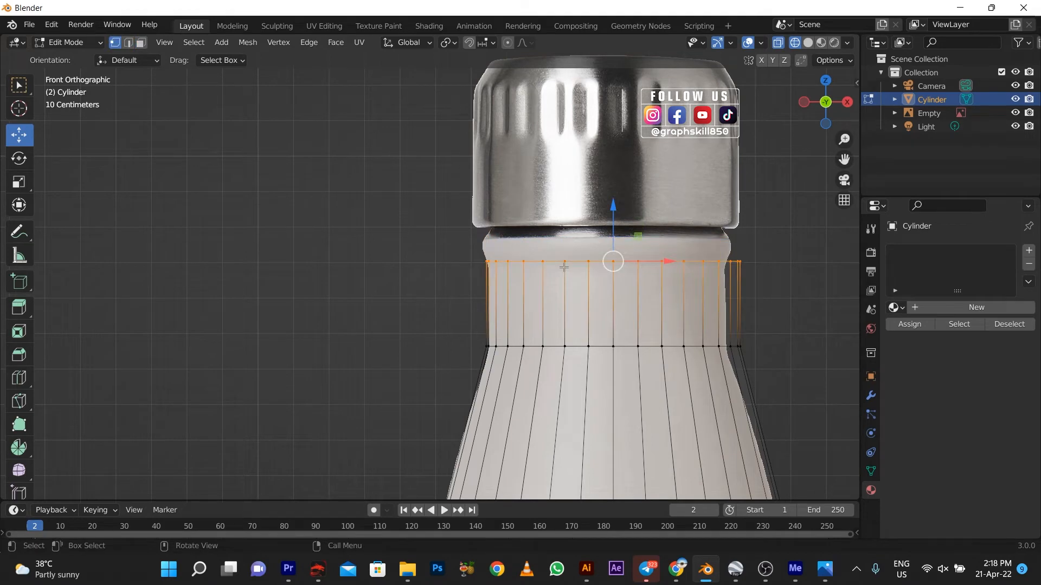
key("e")
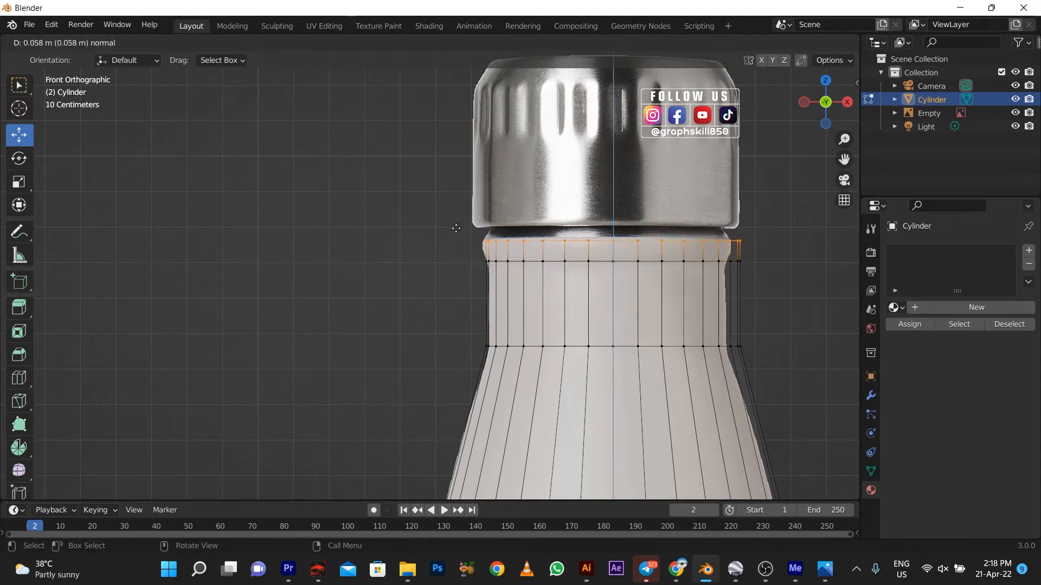
left_click(456, 228)
key("s")
left_click(449, 229)
- Extrude the lip loop up to the underside of the cap and scale it inward to about 0.92
key("e")
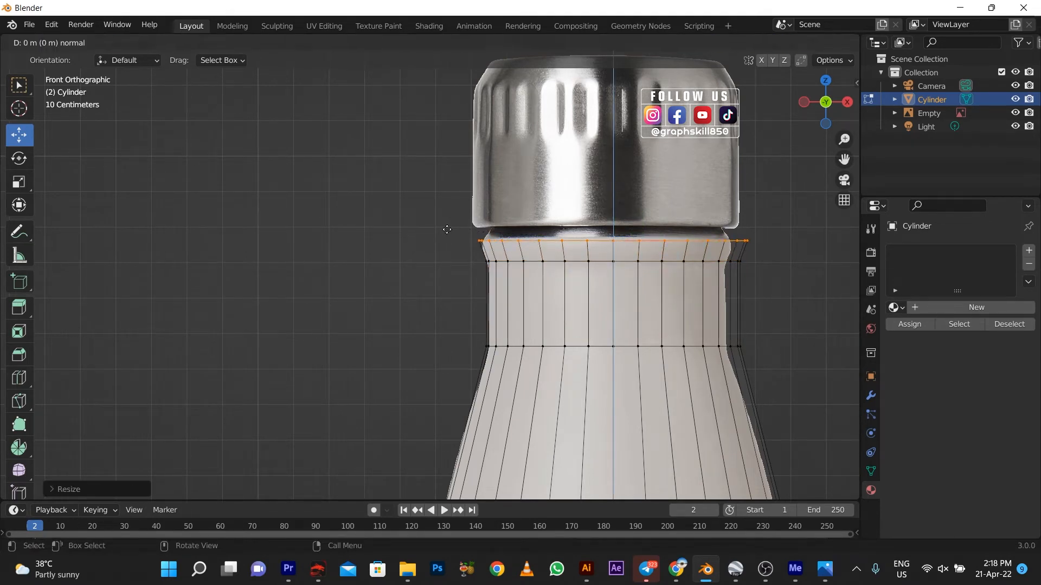
left_click(447, 225)
key("s")
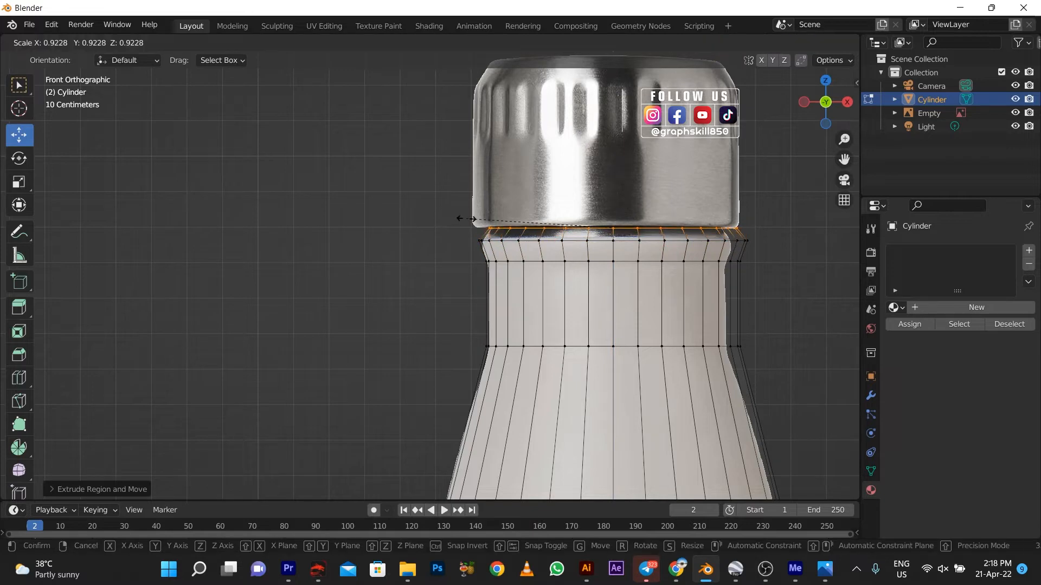
left_click(463, 219)
- Extrude the loop up about 0.02 m and scale it outward to the cap's width
key("e")
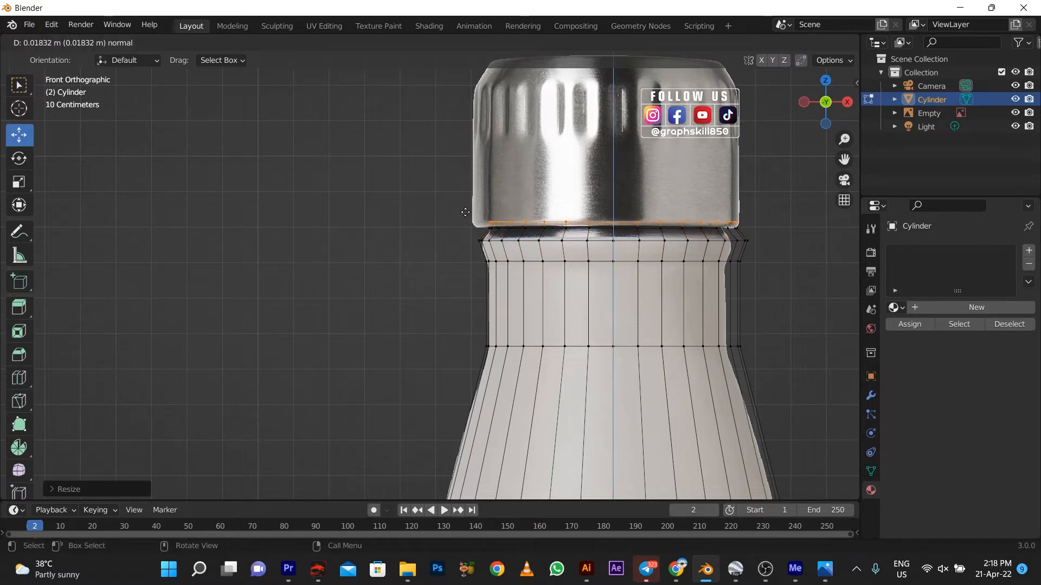
left_click(465, 212)
key("s")
left_click(444, 220)
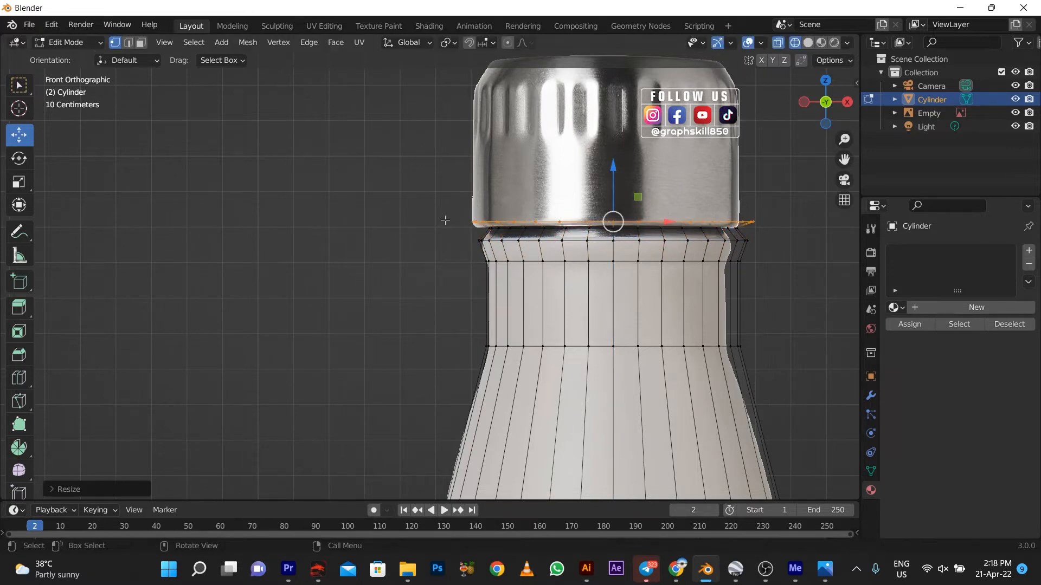
- Extrude the cap's side wall upward in two stages to the top of the reference cap
key("e")
left_click(496, 206)
middle_click_drag(496, 205, 498, 320, "shift")
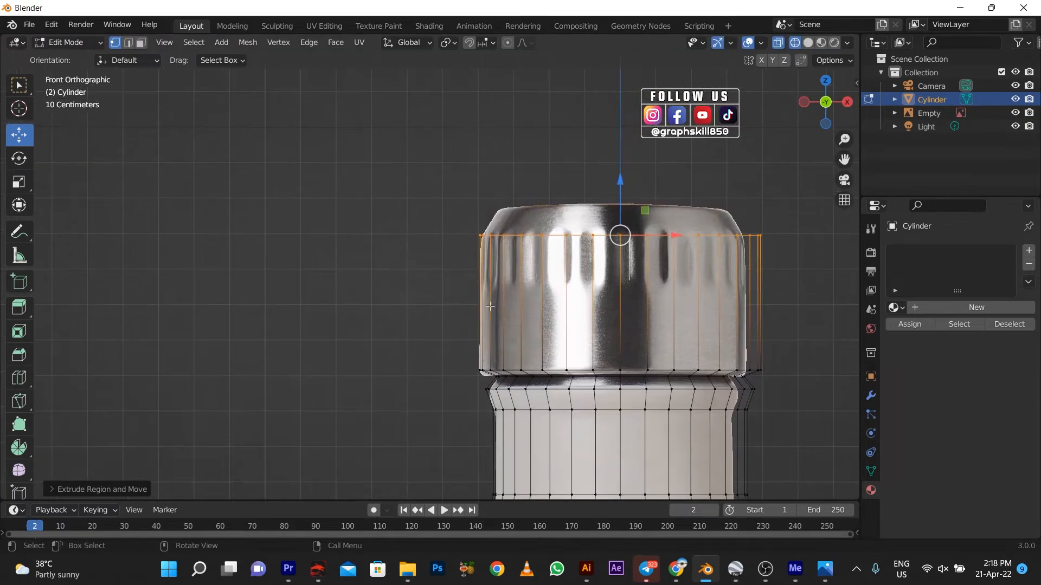
key("e")
left_click(500, 277)
- Bevel the cap's top edge loop with multiple segments to round it, and return to Object Mode
key("ctrl+b")
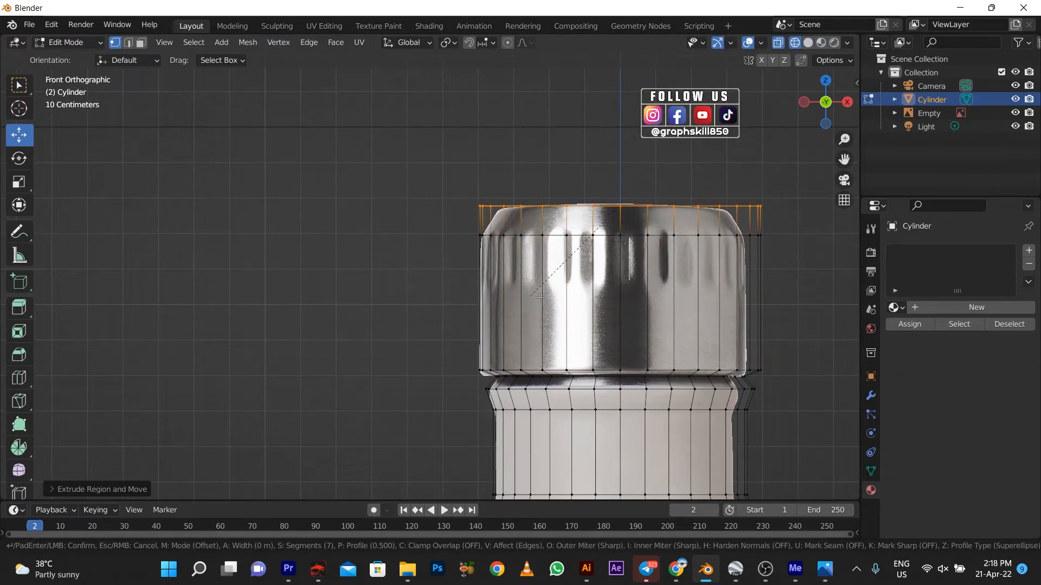
scroll(585, 372, "up", 4)
left_click(586, 372)
scroll(586, 372, "down", 5)
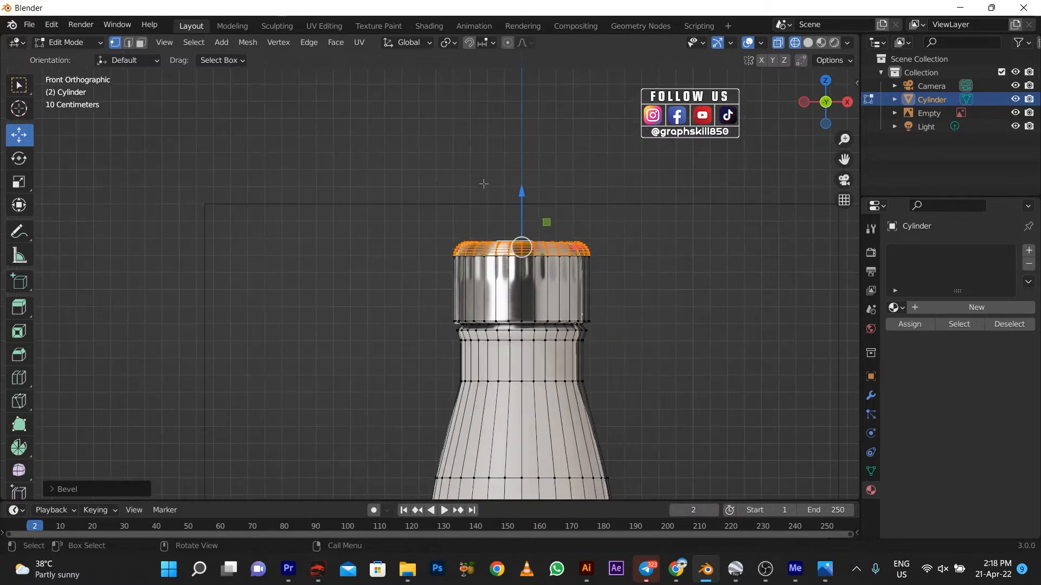
middle_click_drag(483, 181, 368, 179)
key("Tab")
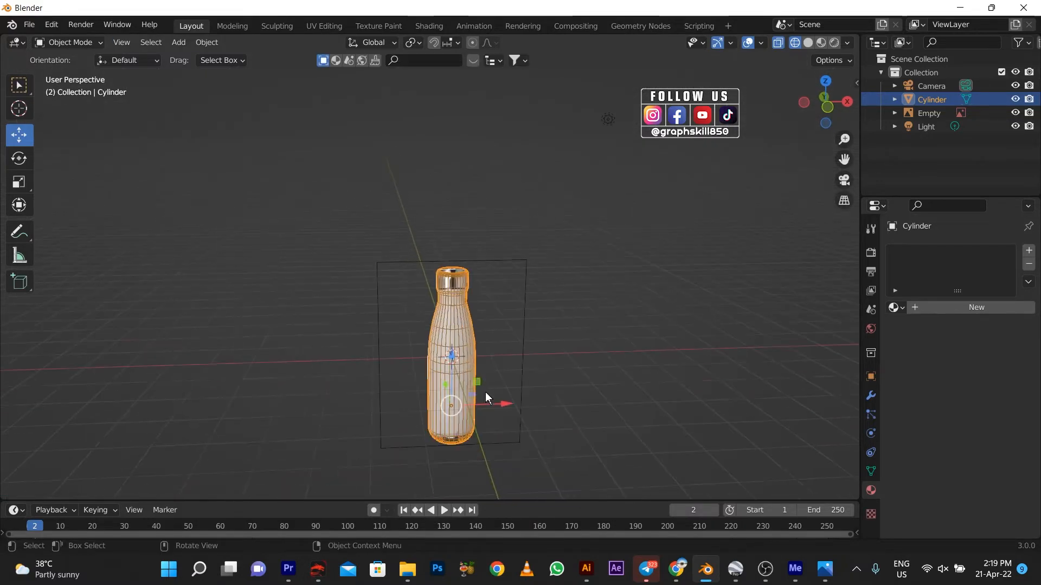
- Move the bottle along X clear of the reference image and switch the viewport to solid shading
key("shift+d")
left_click(629, 396)
middle_click_drag(562, 376, 568, 144)
left_click(807, 43)
- In Edit Mode from the bottom view, select evenly spaced vertical edge loops all around the bottle
key("Tab")
scroll(581, 304, "up", 8)
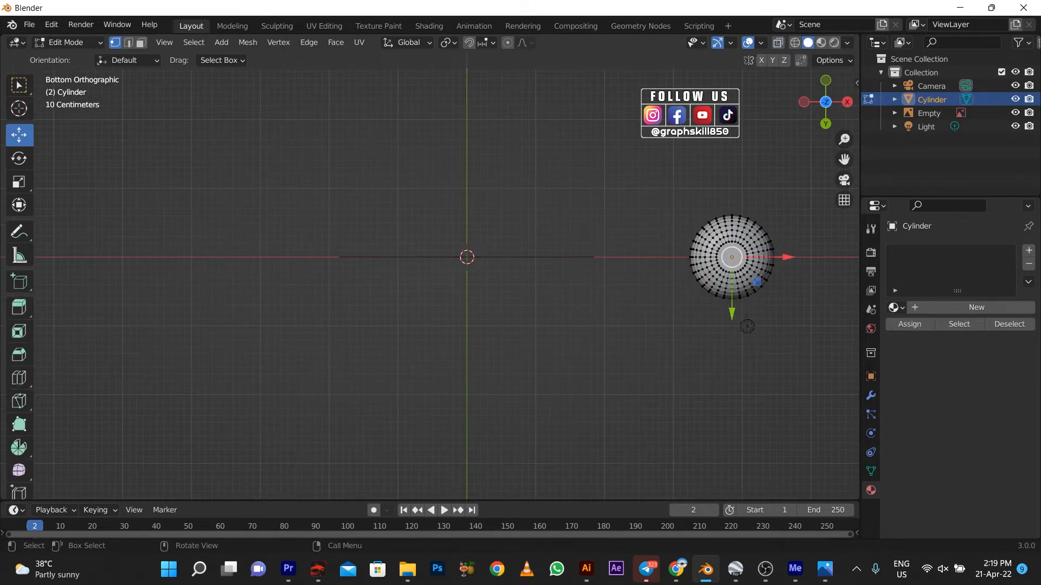
scroll(444, 152, "down", 2)
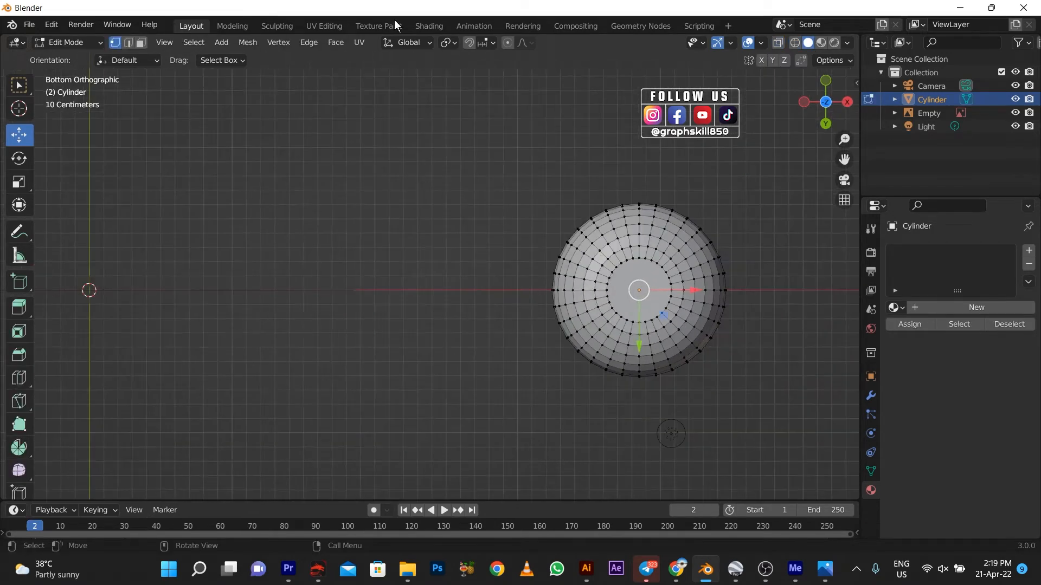
key("2")
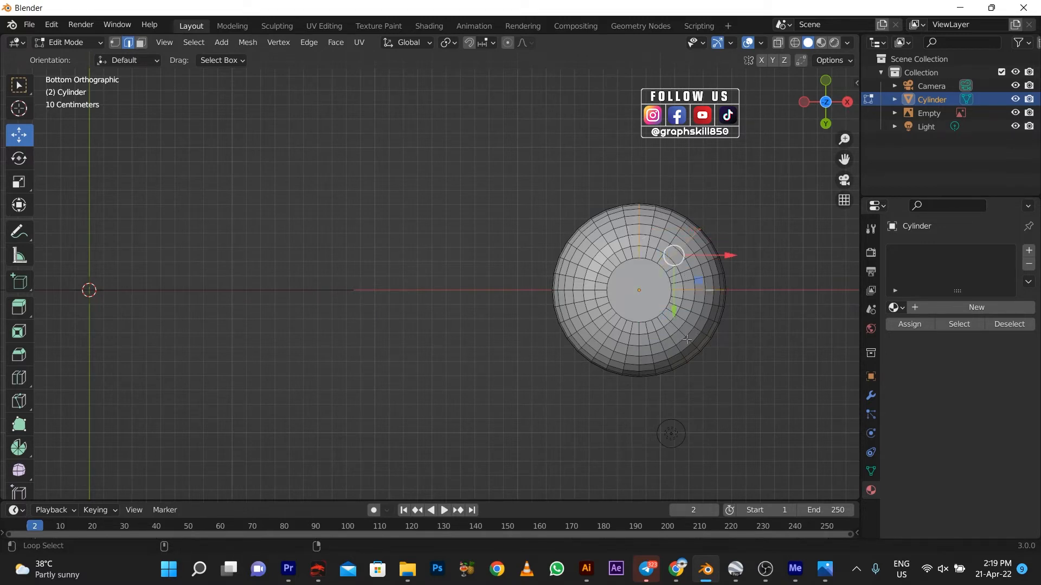
left_click(580, 333, "alt")
left_click(581, 329, "alt")
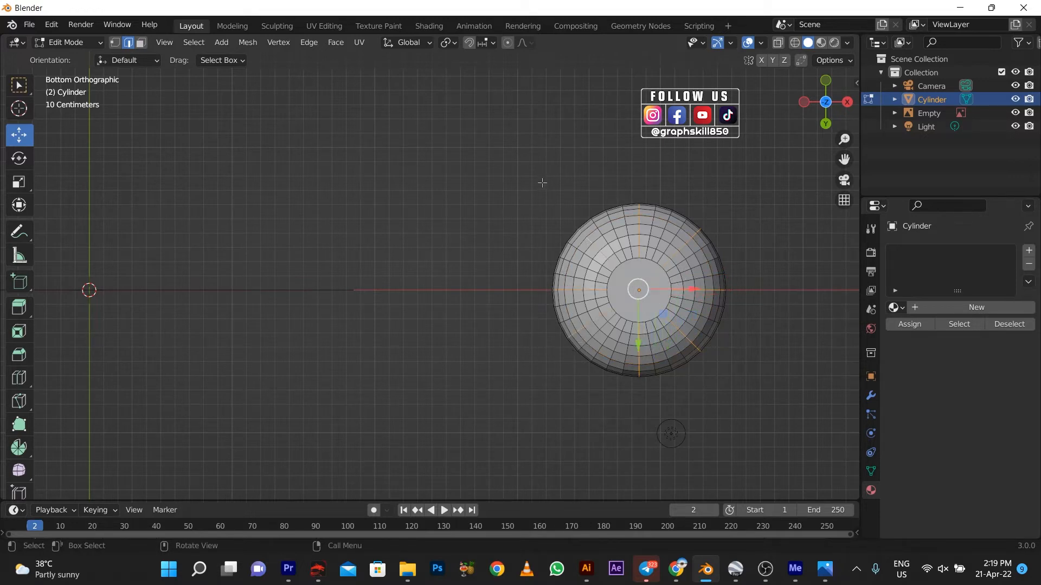
- From the front view with see-through selection, deselect the upper parts of the loops, keeping only the edges around the bottle's rounded base
middle_click_drag(542, 182, 523, 253)
scroll(523, 252, "down", 3)
key("KP_1")
scroll(532, 238, "down", 4)
middle_click_drag(484, 341, 488, 258, "shift")
scroll(488, 258, "up", 3)
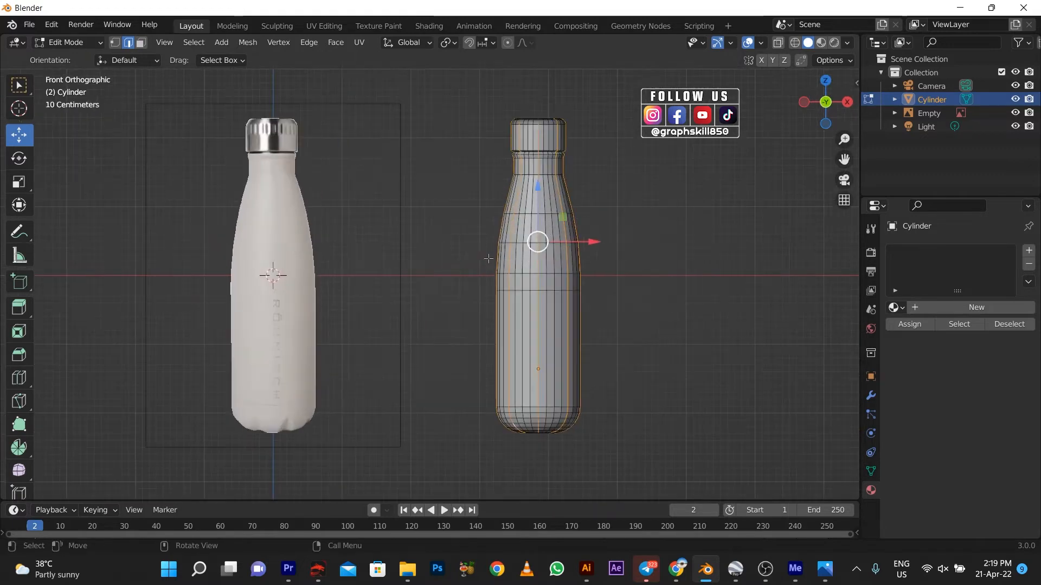
left_click(779, 43)
left_click_drag(485, 106, 626, 395, "ctrl")
left_click_drag(434, 265, 633, 417, "ctrl")
left_click_drag(436, 387, 633, 423, "ctrl")
- Try to scale the selected base edges inward to form grooves
left_click(808, 43)
middle_click_drag(568, 210, 594, 338)
key("s")
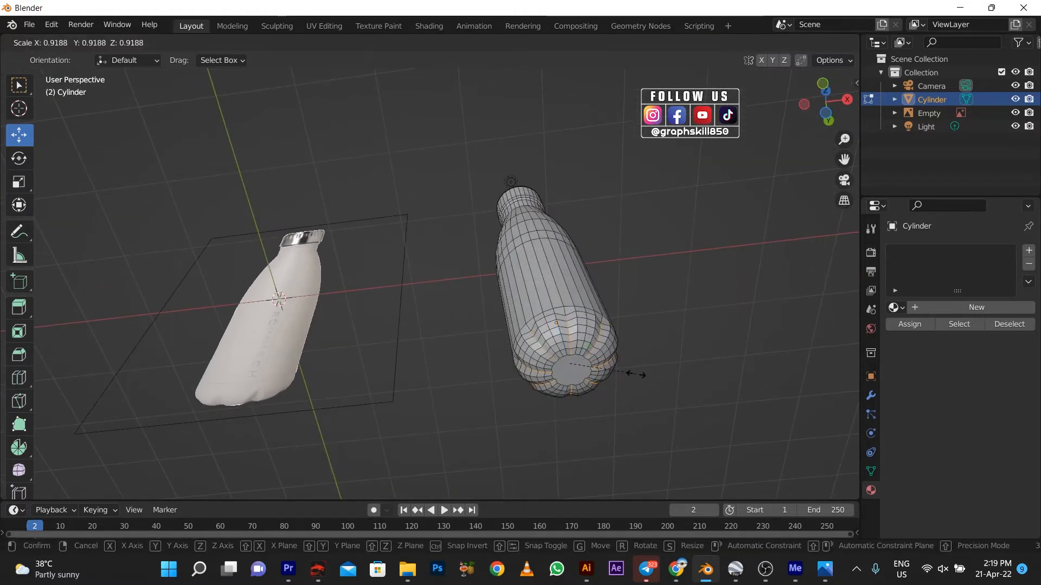
left_click(636, 374)
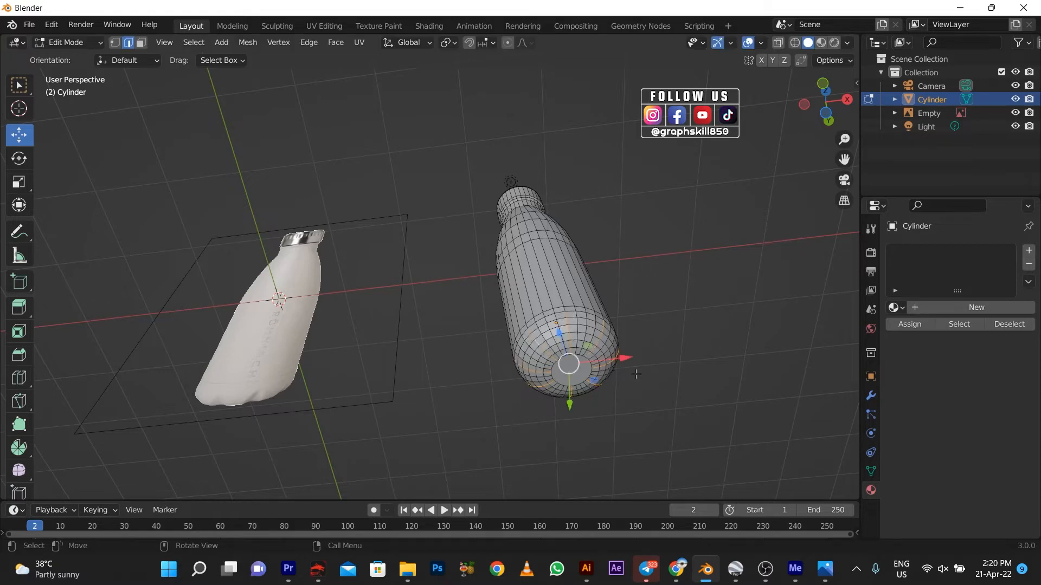
- Narrow the edge selection in wireframe front view to the segments closest to the bottle's underside
key("KP_1")
left_click(795, 43)
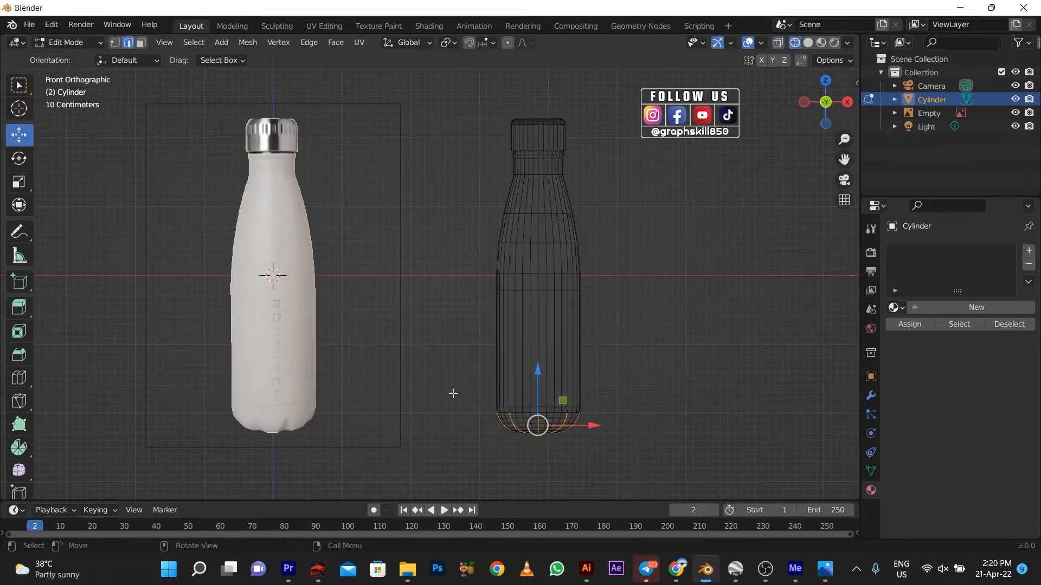
left_click_drag(457, 379, 615, 432)
middle_click_drag(614, 432, 702, 232)
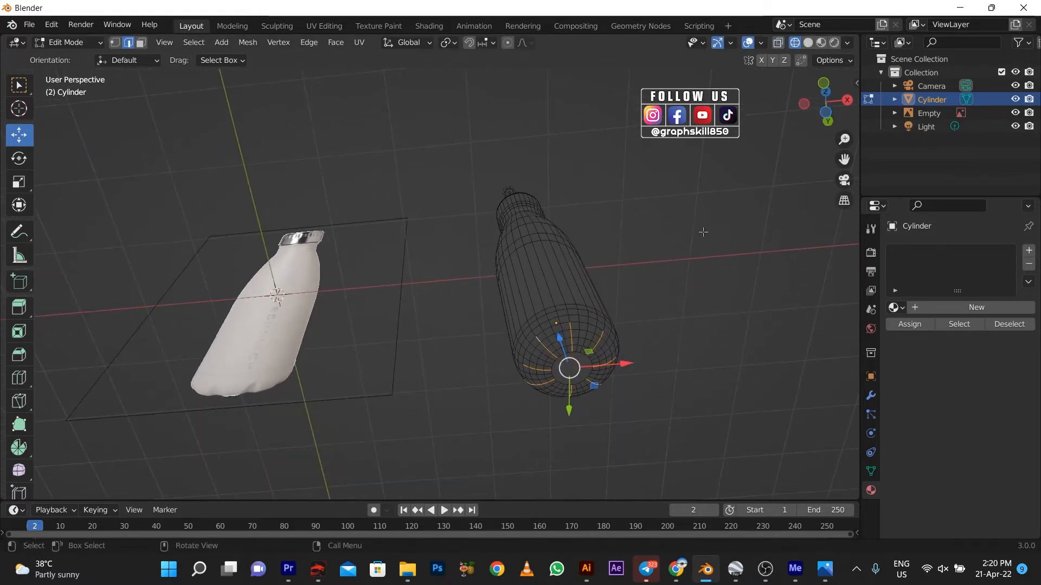
- Scale the selected underside edges inward in solid shading to form the base grooves, and return to Object Mode
left_click(807, 43)
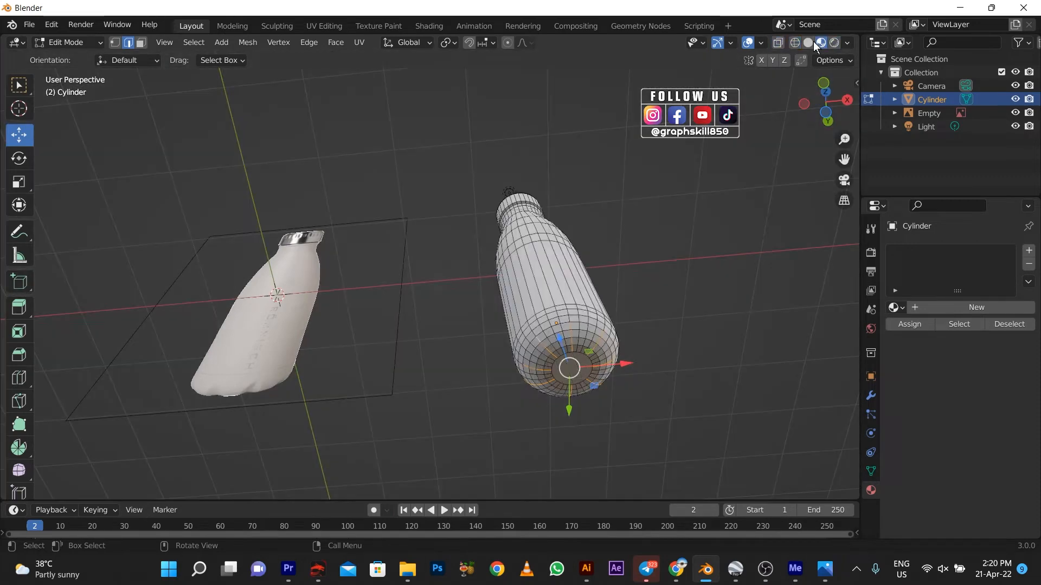
key("s")
left_click(652, 384)
middle_click_drag(652, 384, 429, 381)
key("Tab")
- Add a Subdivision Surface modifier to the bottle with the viewport level set to 2
left_click(870, 396)
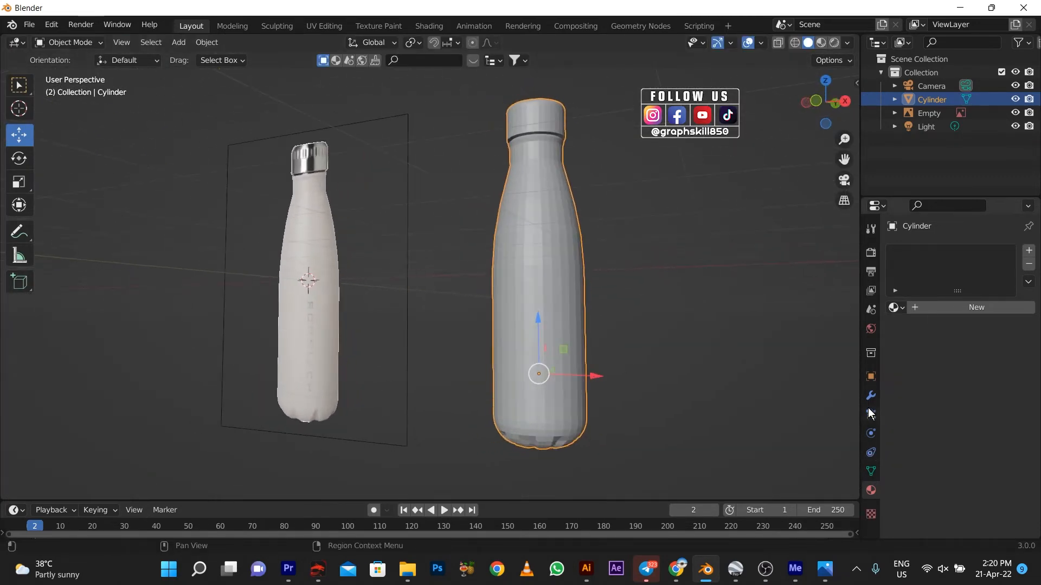
left_click(987, 249)
left_click(795, 491)
middle_click_drag(637, 445, 655, 327)
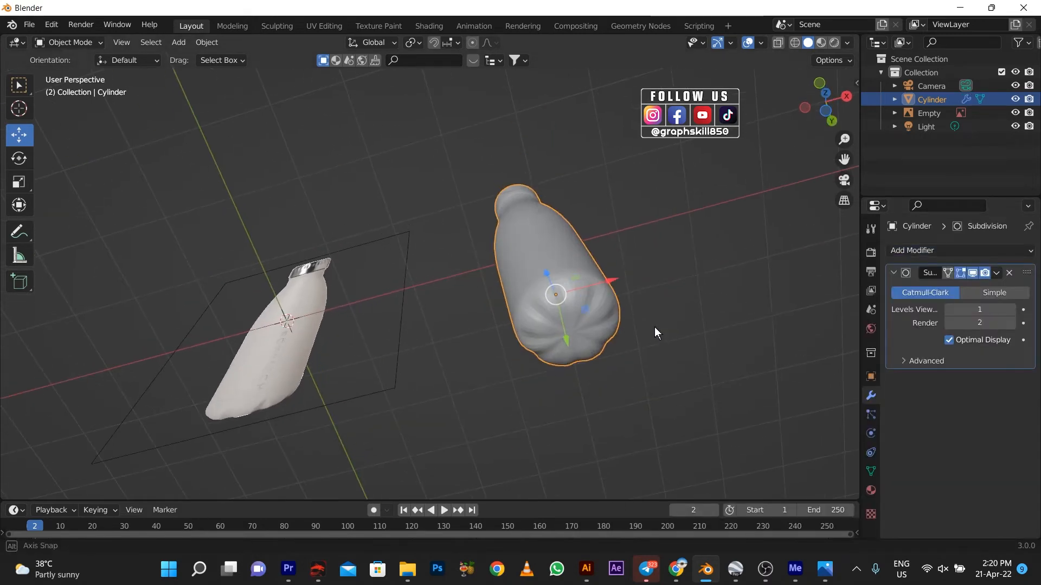
left_click(1013, 310)
- Try to scale the base groove edges much further inward and check the smoothed shape in Object Mode
key("Tab")
key("s")
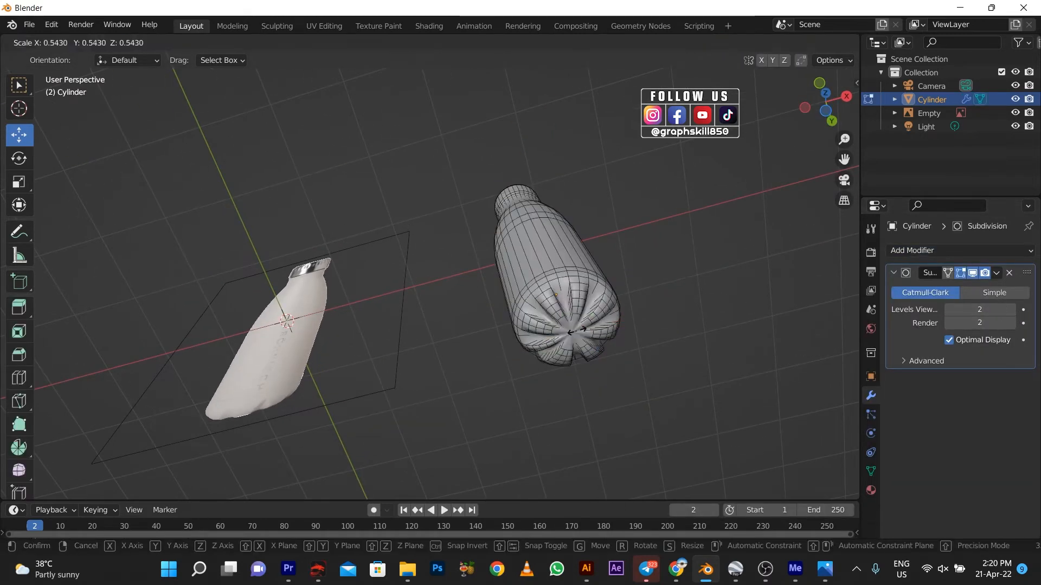
left_click(575, 336)
key("Tab")
middle_click_drag(575, 336, 535, 391)
key("Tab")
key("Tab")
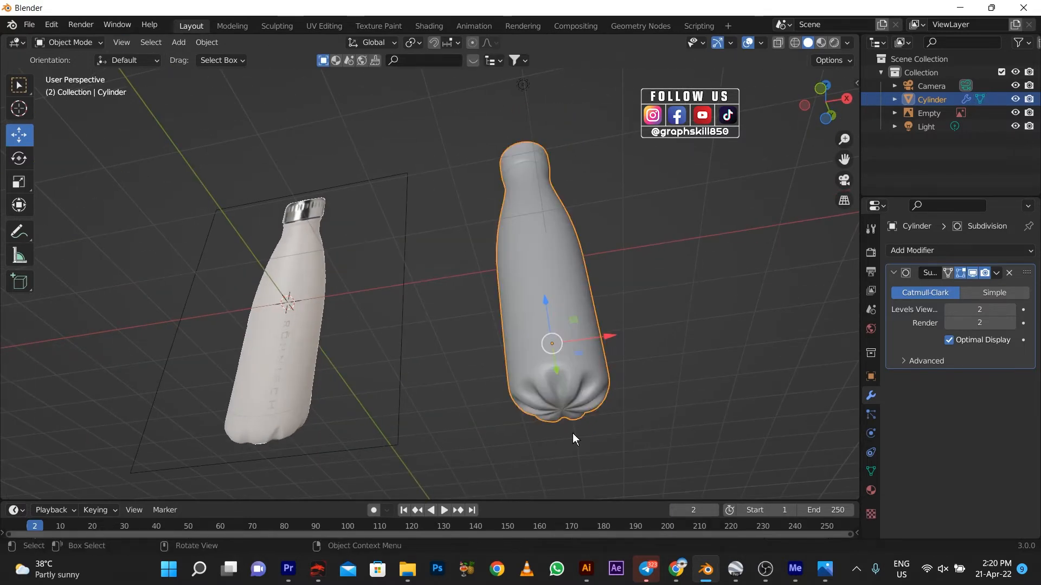
- Fine-tune the scale of the groove edges at the bottle's base and return to Object Mode
key("Tab")
key("s")
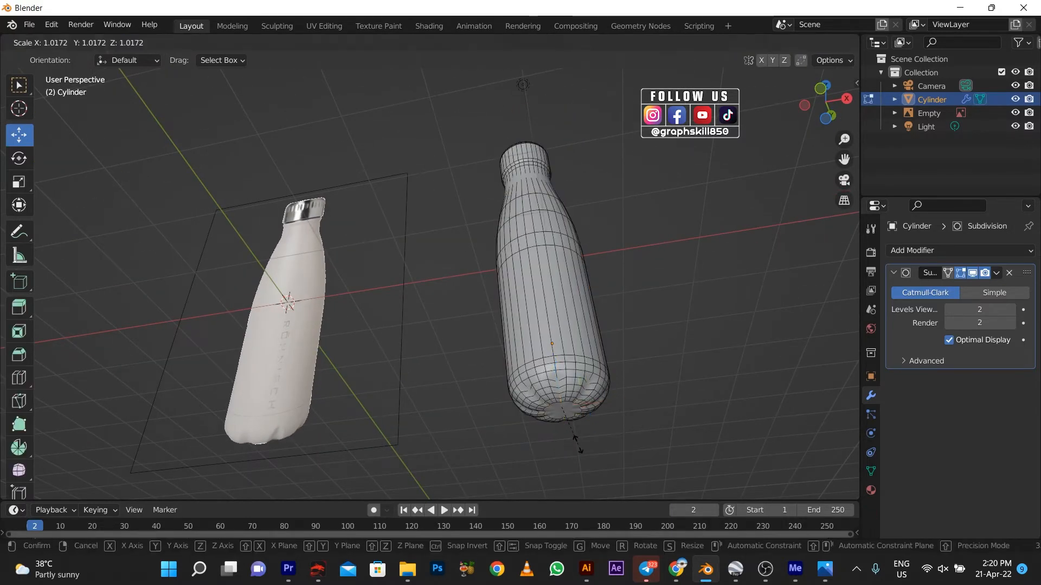
left_click(580, 448)
key("Tab")
key("Tab")
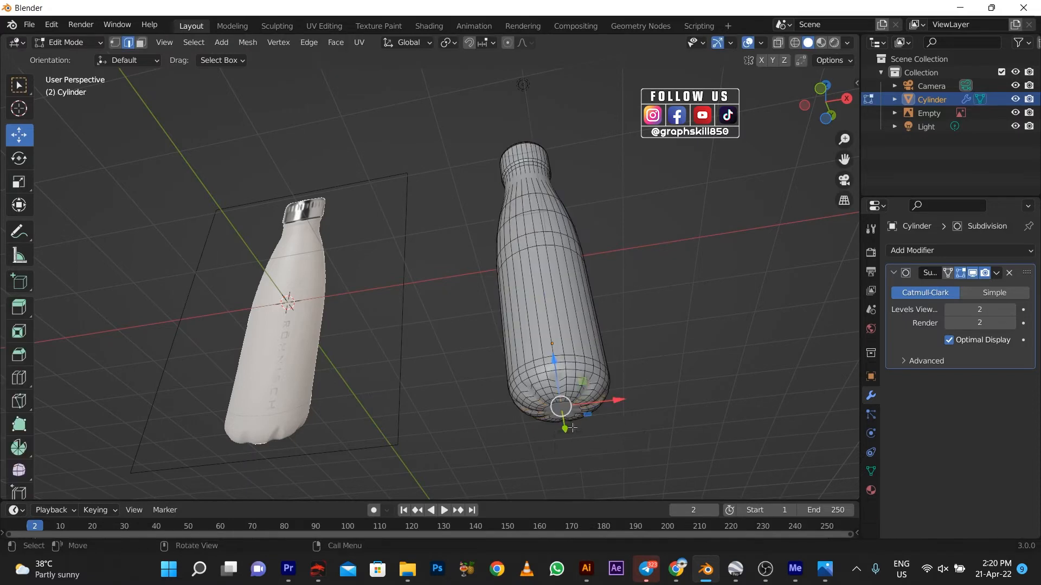
left_click(468, 405, "alt")
key("Tab")
middle_click_drag(545, 354, 574, 328)
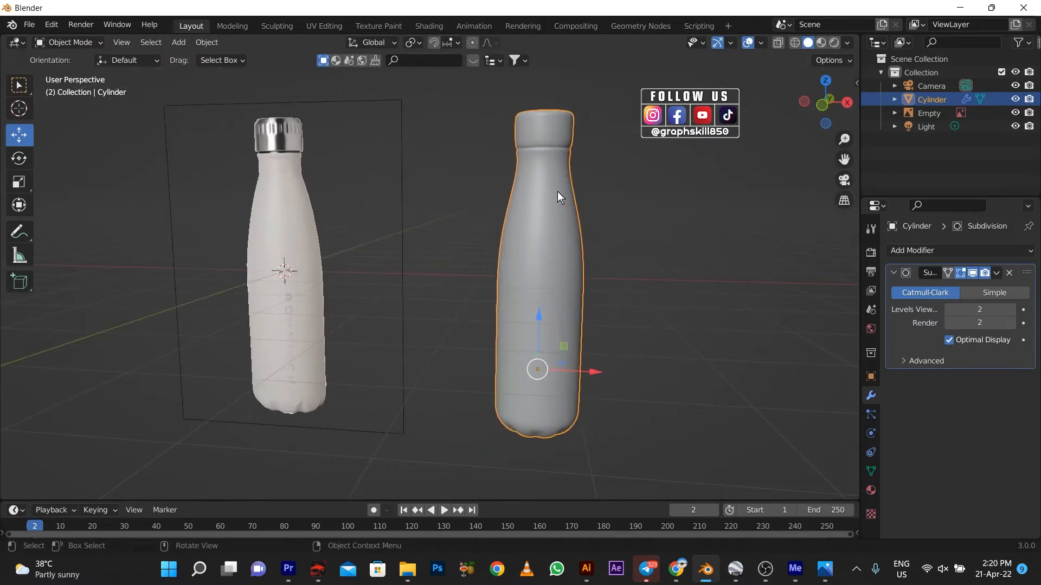
- In Edit Mode from the front view, switch to face selection and box-select the cap's side faces
key("Tab")
key("KP_1")
scroll(521, 271, "up", 5)
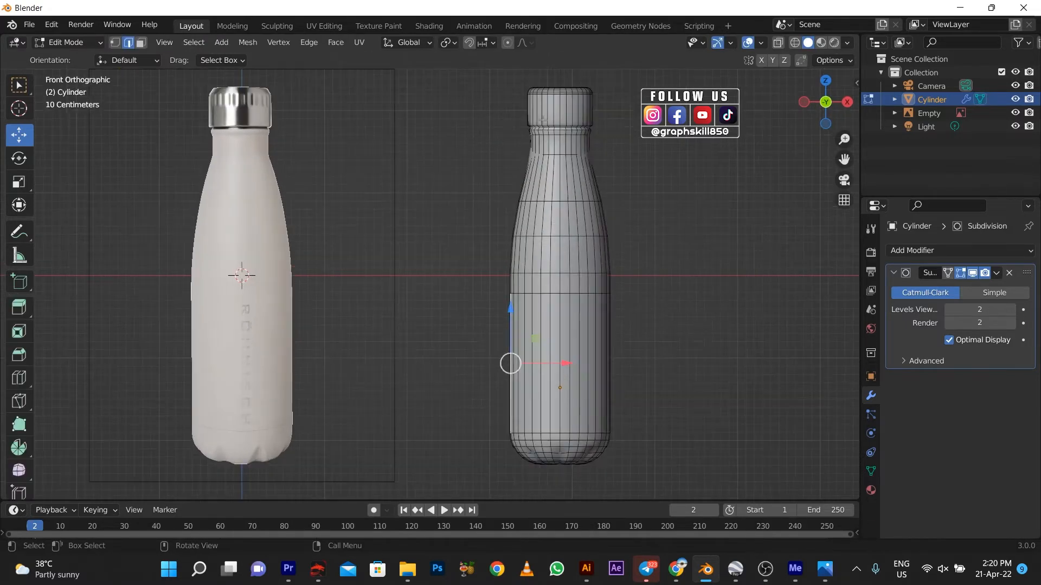
left_click(778, 43)
left_click_drag(440, 217, 563, 233)
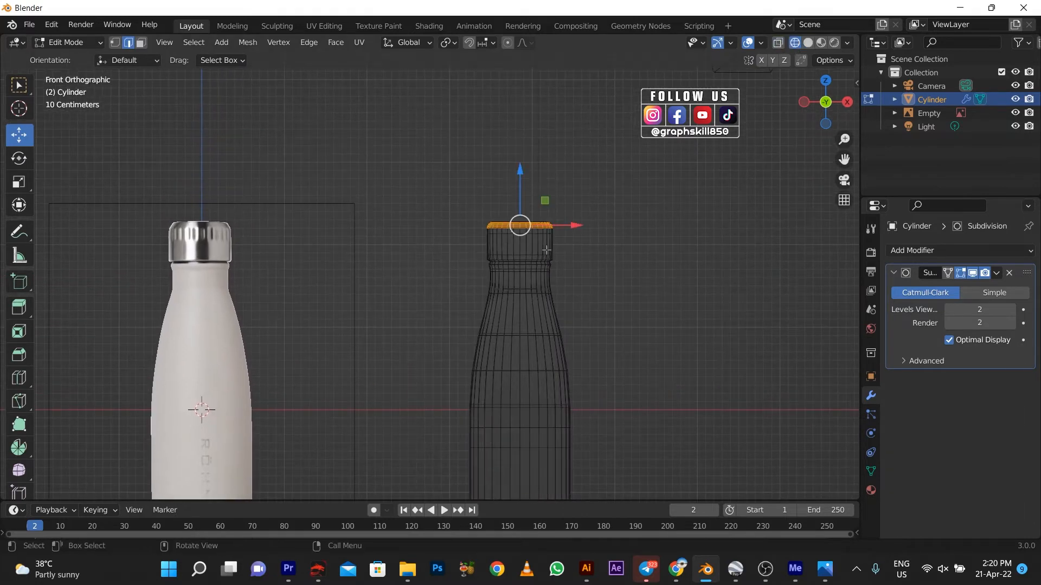
scroll(542, 217, "up", 4)
left_click_drag(535, 182, 732, 238)
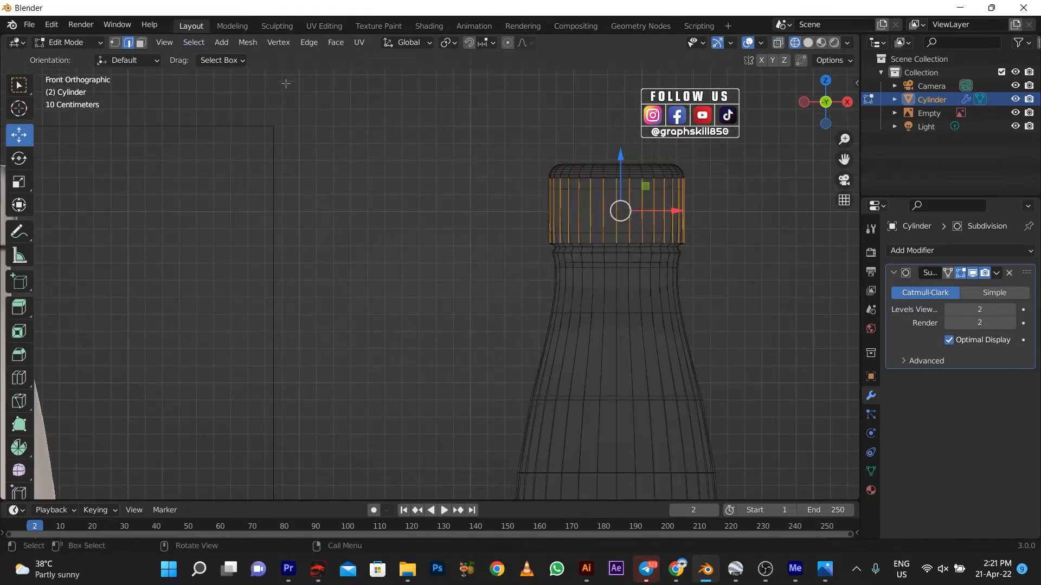
key("3")
left_click_drag(532, 181, 725, 234)
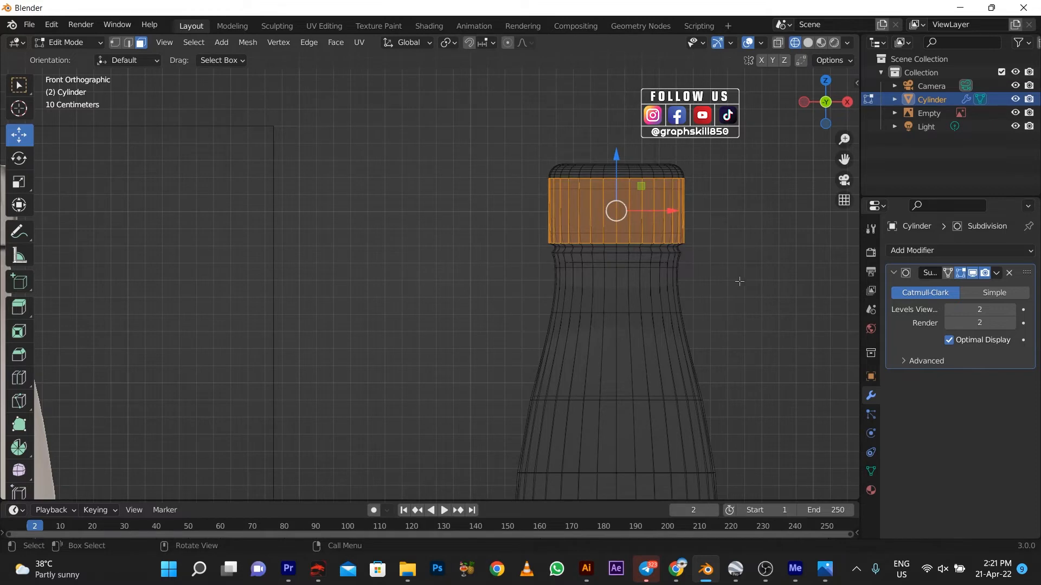
- Try to inset the selected cap side faces individually
key("i")
key("i")
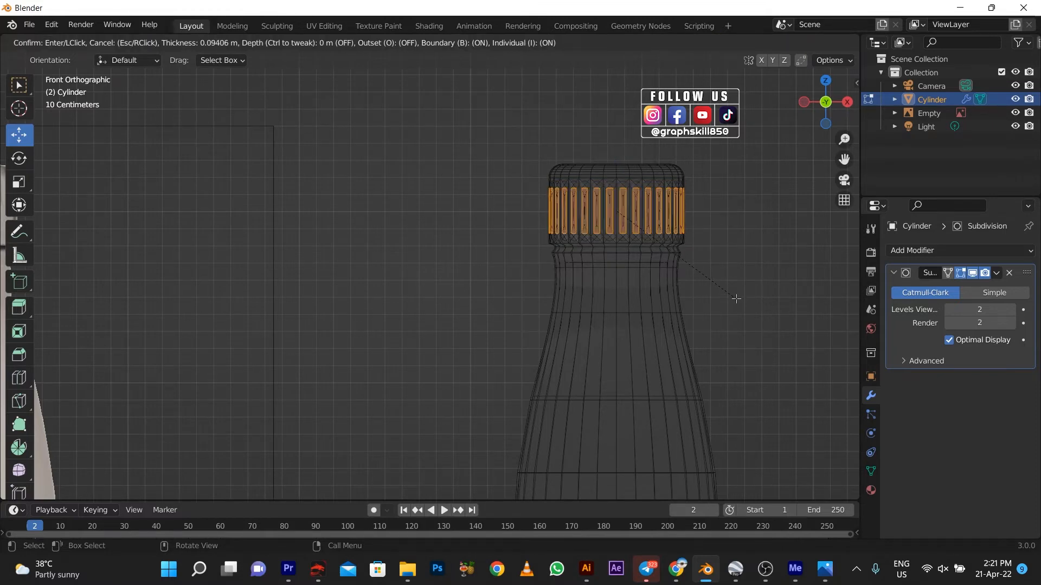
left_click(731, 291)
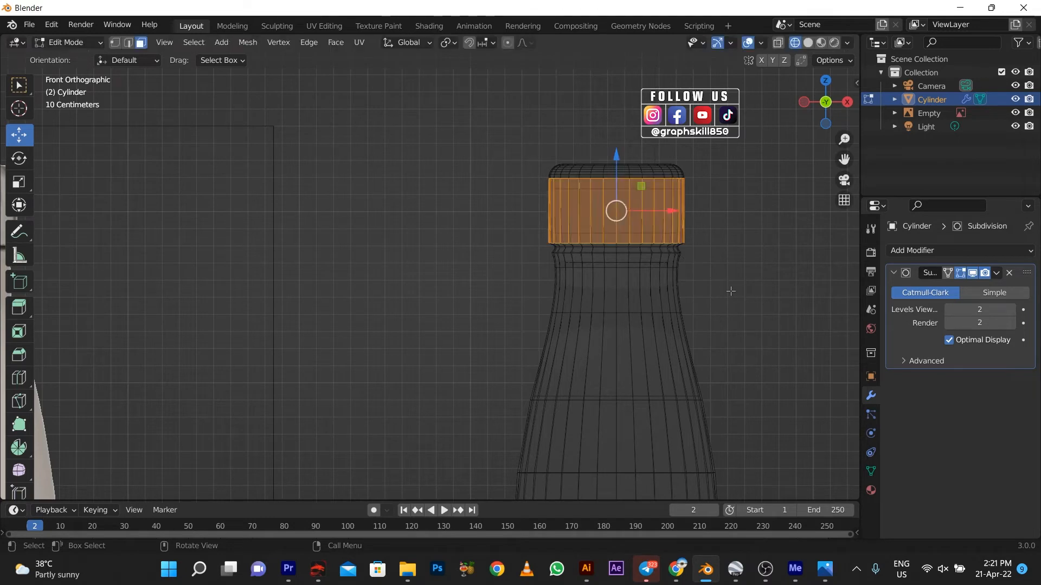
key("i")
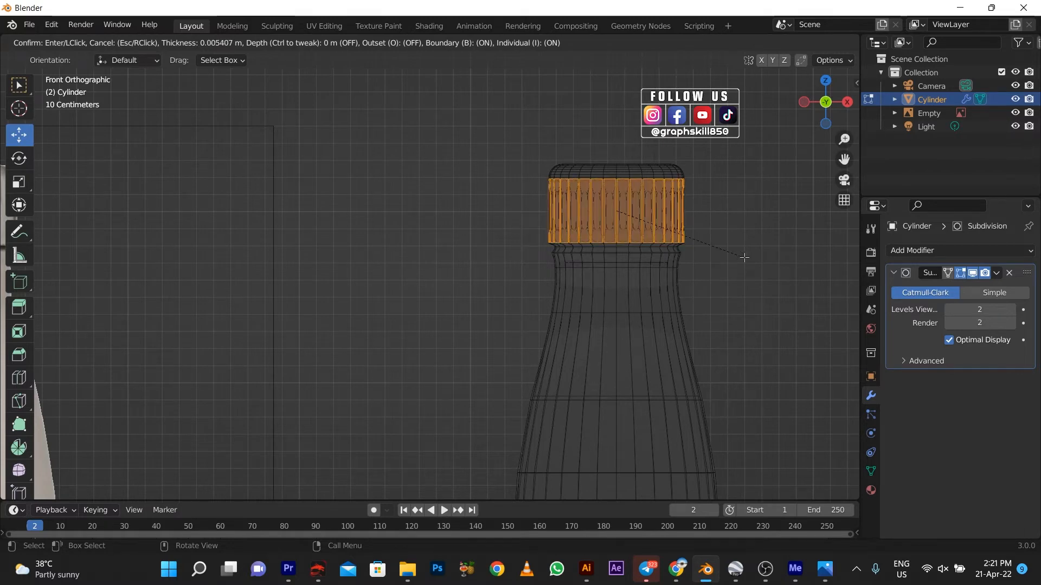
left_click(745, 257)
scroll(745, 258, "up", 1)
middle_click_drag(745, 258, 747, 262)
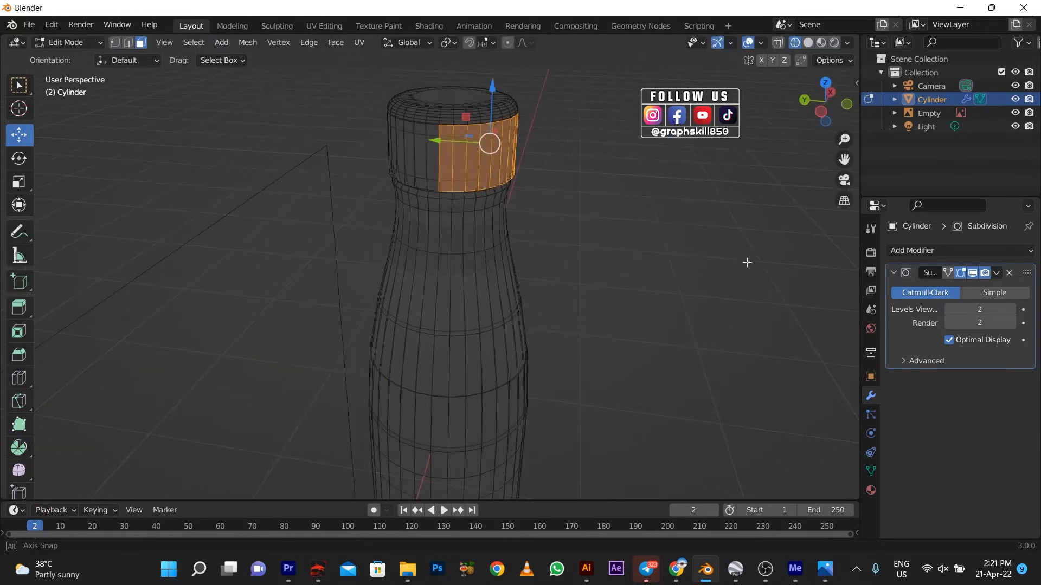
- Clear the selection, enable X-ray and select the cap's side faces all the way around from the front view
left_click(772, 108)
left_click(776, 41)
key("KP_1")
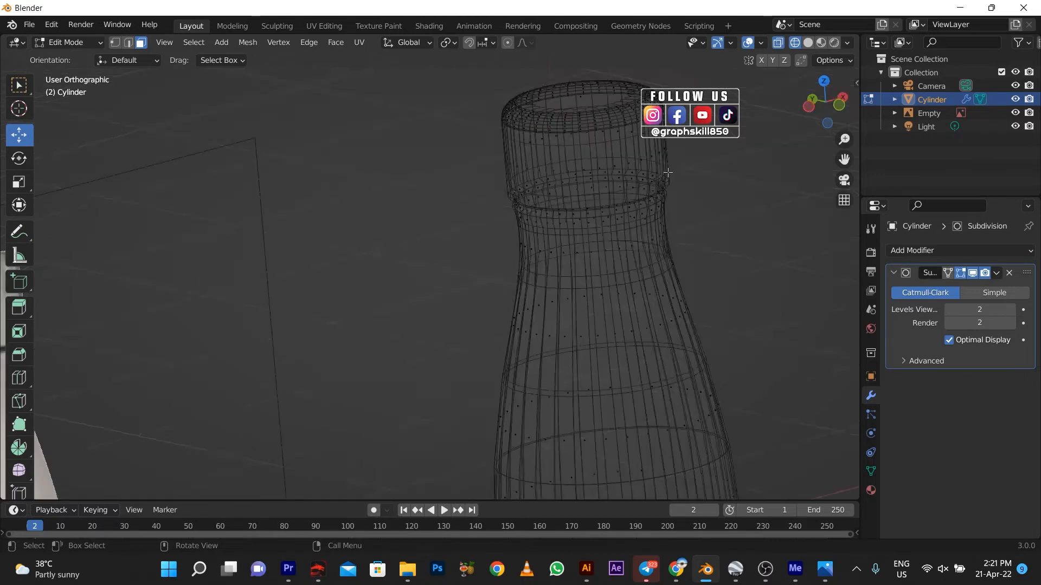
left_click_drag(537, 152, 566, 173)
key("i")
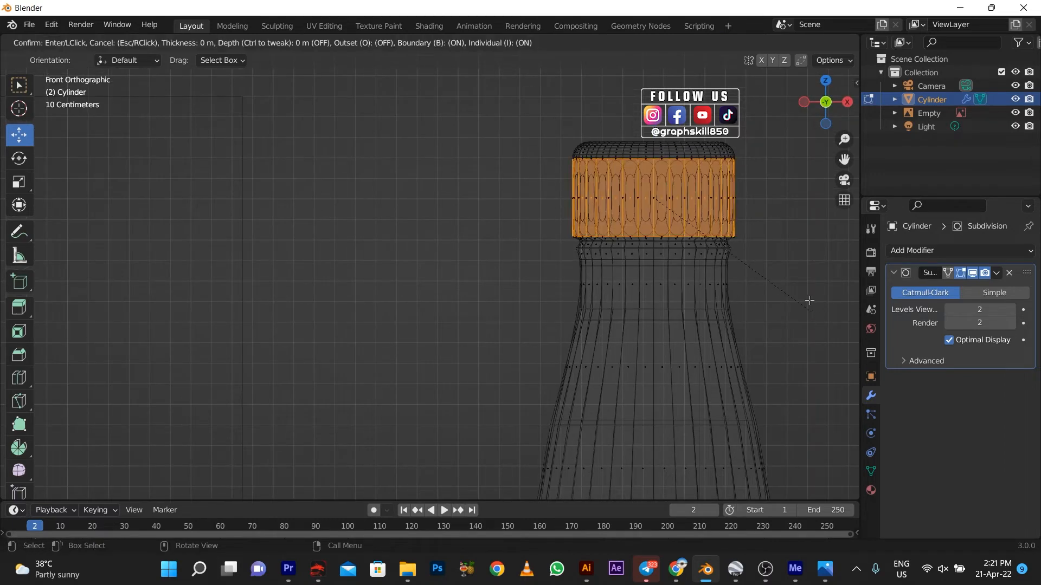
key("i")
key("Escape")
- Turn off the Subdivision modifier's viewport and render display, and inset the cap's side faces individually by about 0.11 m
left_click(508, 194)
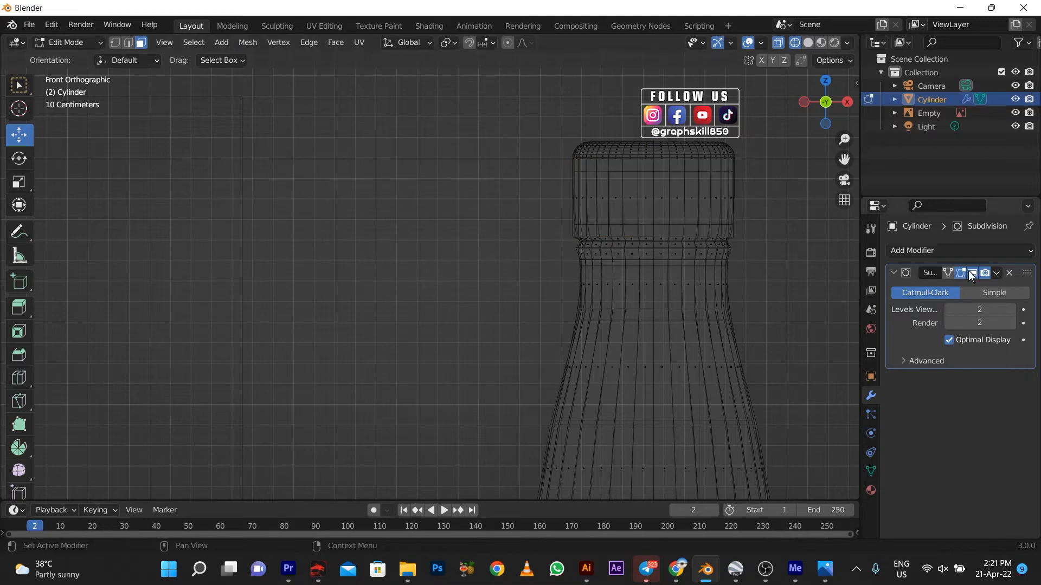
key("ctrl+z")
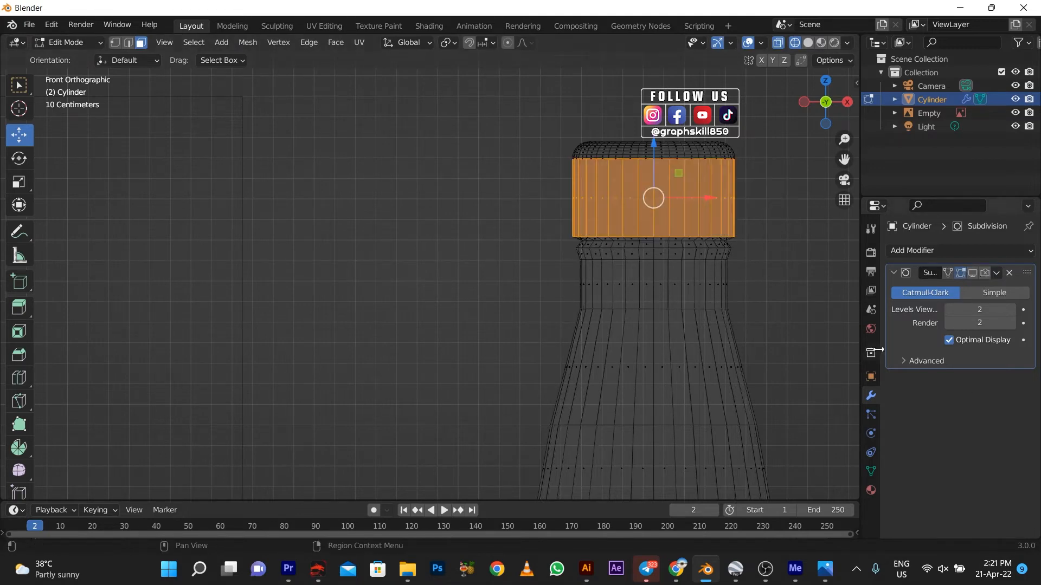
key("i")
key("i")
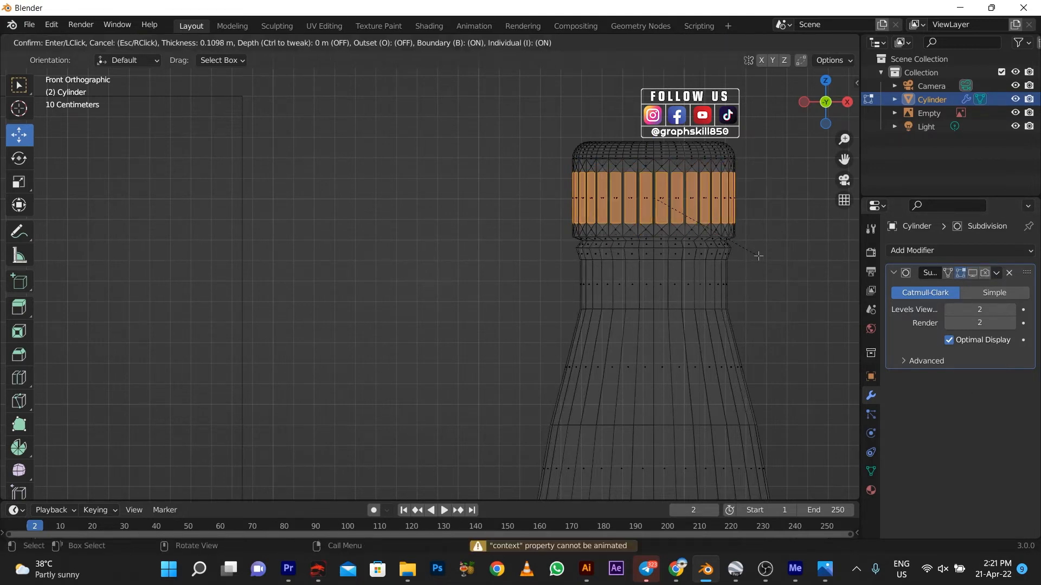
left_click(758, 256)
- Shrink the inset cap faces along Z and move them up toward the cap's top edge
key("s")
key("z")
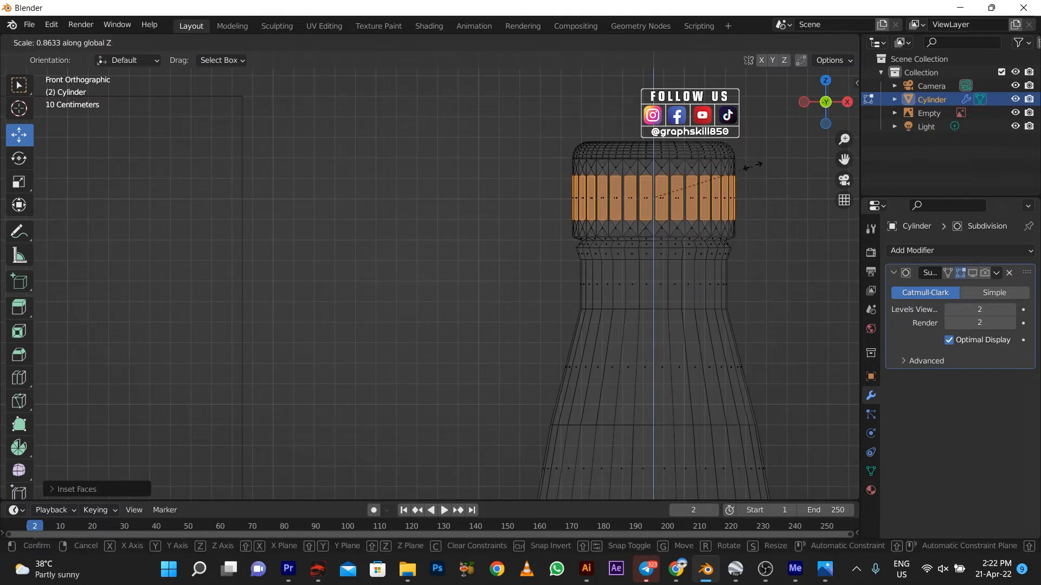
left_click(722, 180)
left_click_drag(657, 150, 657, 132)
middle_click_drag(583, 288, 615, 324)
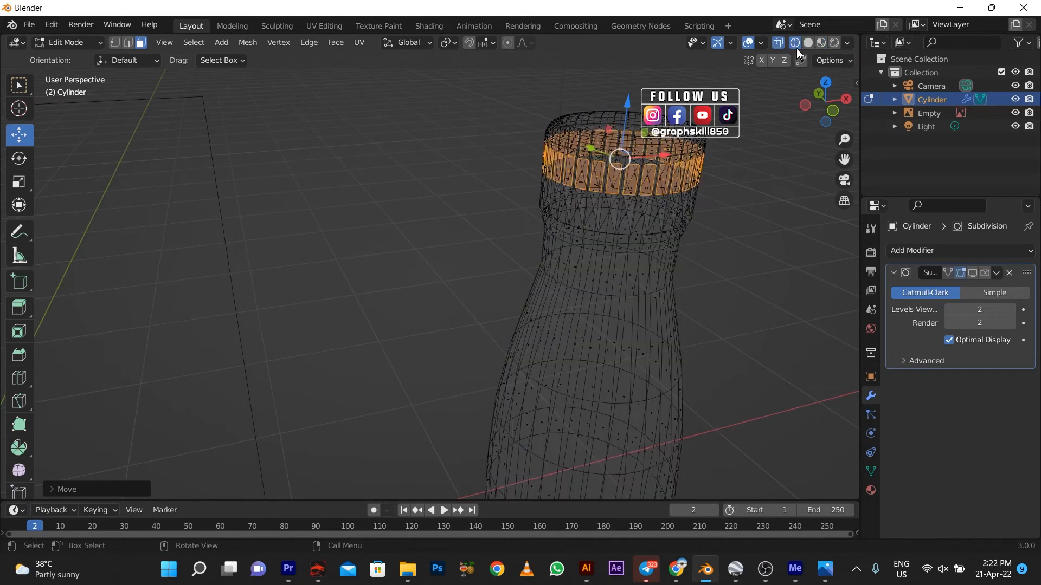
- Try to extrude the inset cap faces outward along their normals, and undo the extrusion
left_click(820, 43)
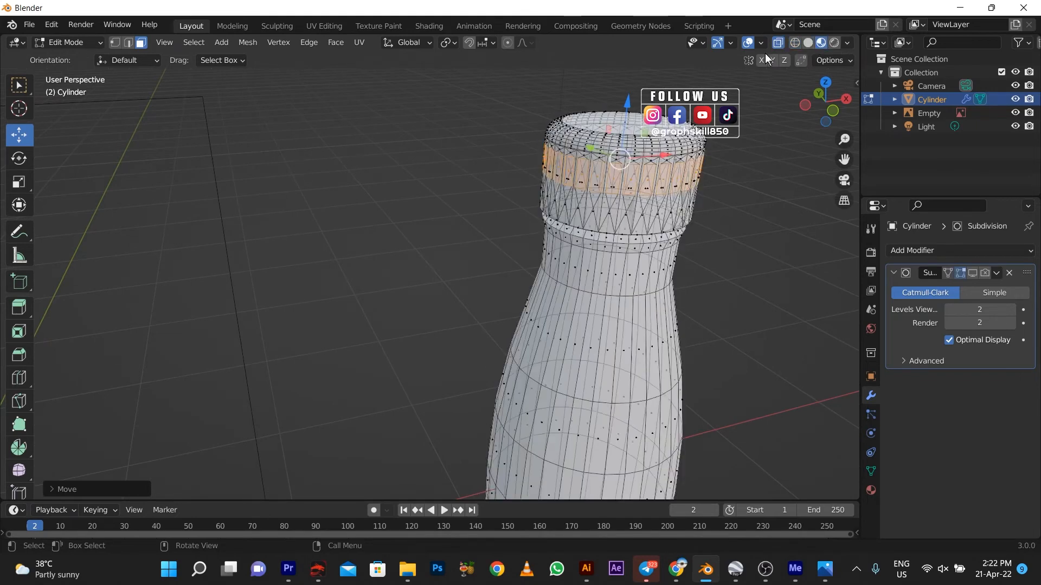
key("alt+e")
left_click(596, 197)
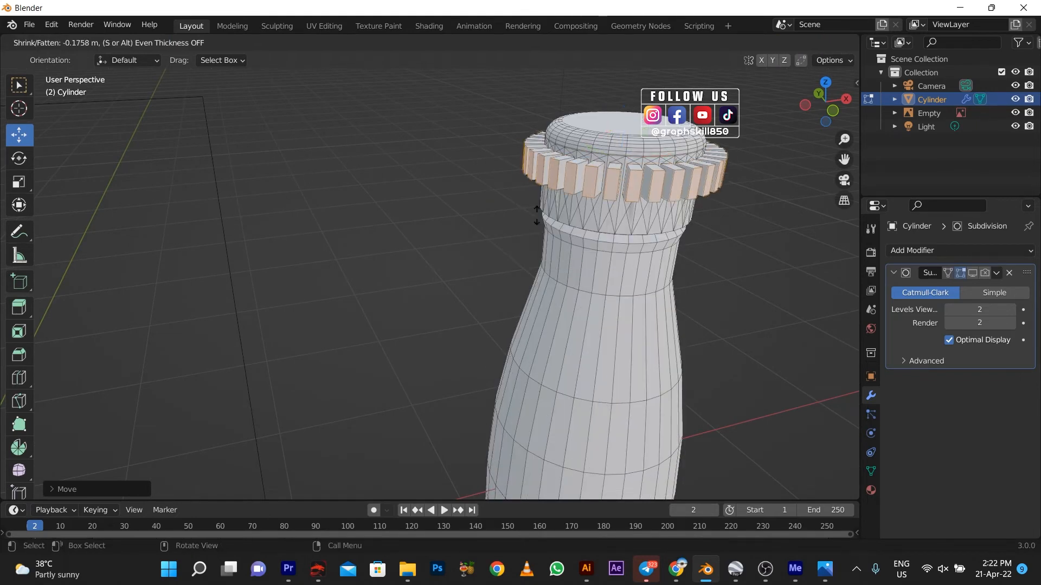
left_click(585, 186)
middle_click_drag(586, 186, 549, 230)
key("ctrl+z")
key("ctrl+z")
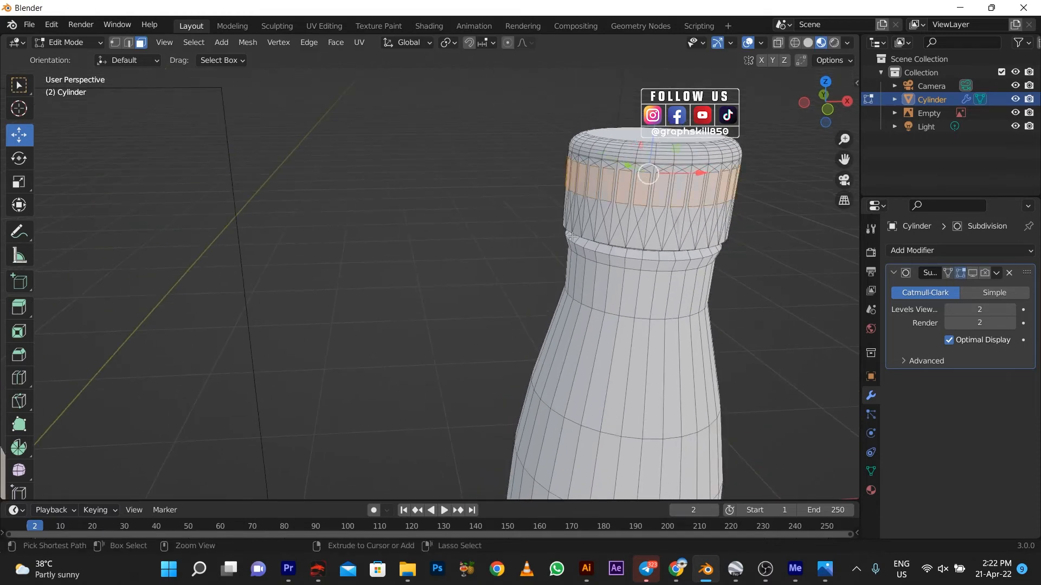
- Try lowering the inset cap faces slightly and extruding them outward along their normals
left_click_drag(653, 139, 650, 123)
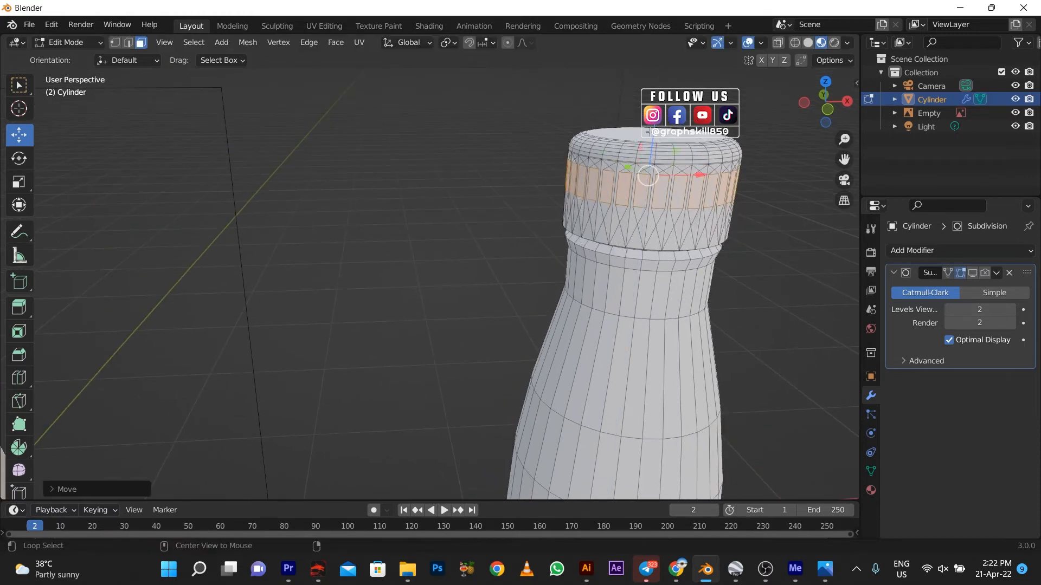
key("alt+e")
left_click(619, 132)
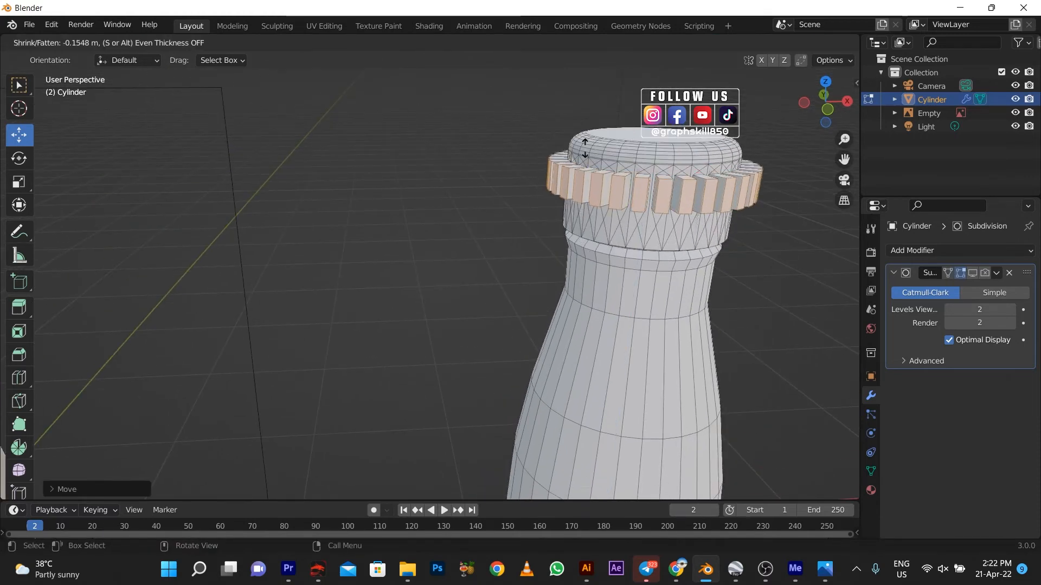
left_click(719, 145)
- Undo the cap face extrusion and the earlier moves, Z scaling and inset, back to the plain cap sides
key("ctrl+z")
key("ctrl+z")
key("ctrl+z")
key("ctrl+z")
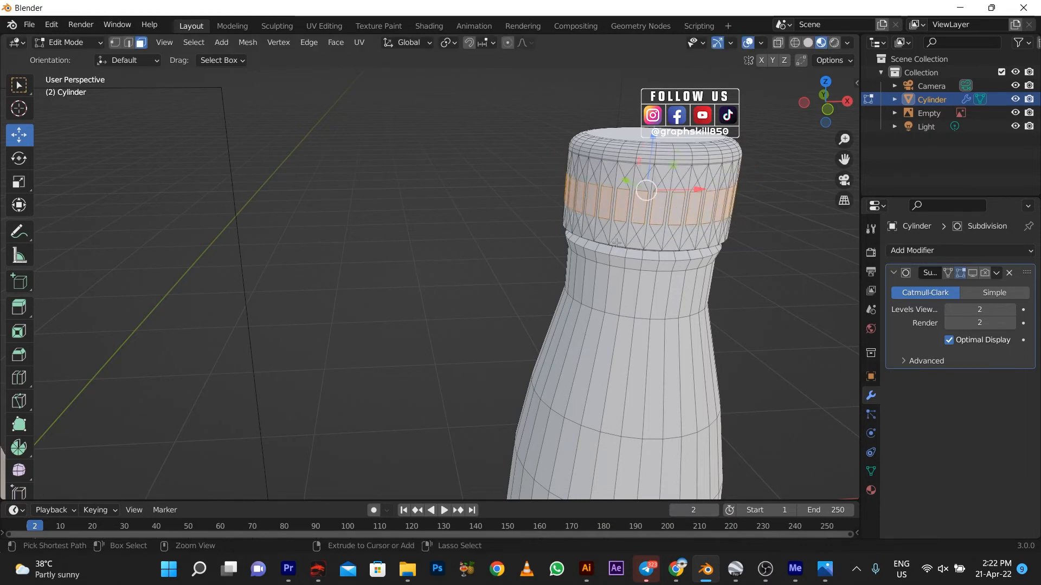
key("ctrl+z")
key("ctrl+z")
scroll(616, 243, "down", 5)
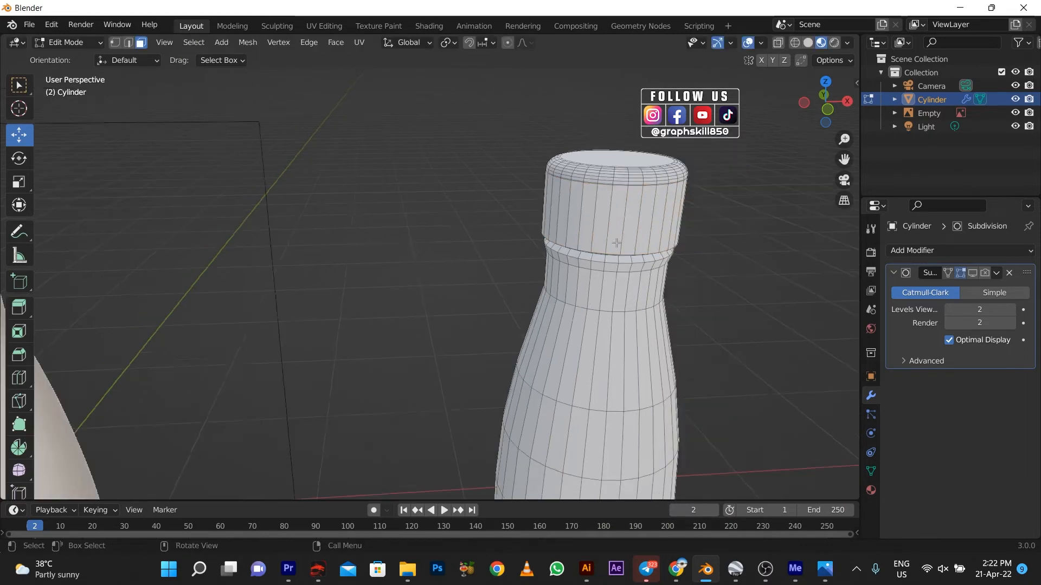
- Compare the bottle with the reference in Object Mode, and select the full ring of side faces around the cap in Edit Mode
key("Tab")
scroll(520, 432, "down", 2)
left_click_drag(515, 411, 620, 407)
middle_click_drag(620, 405, 507, 404, "shift")
scroll(490, 293, "up", 2)
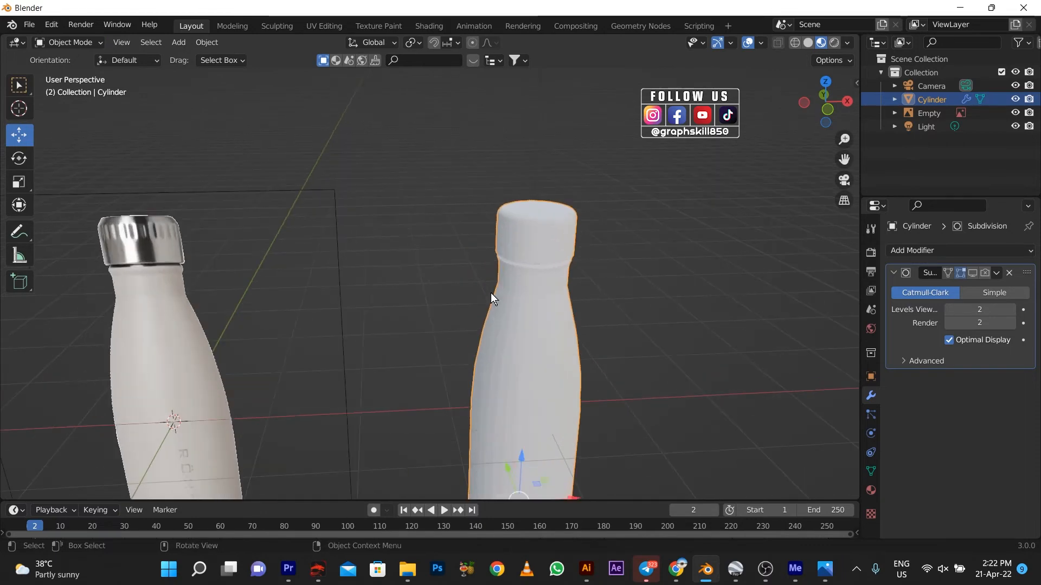
key("Tab")
scroll(542, 249, "up", 4)
left_click(602, 215)
left_click(622, 215, "alt")
scroll(623, 215, "up", 2)
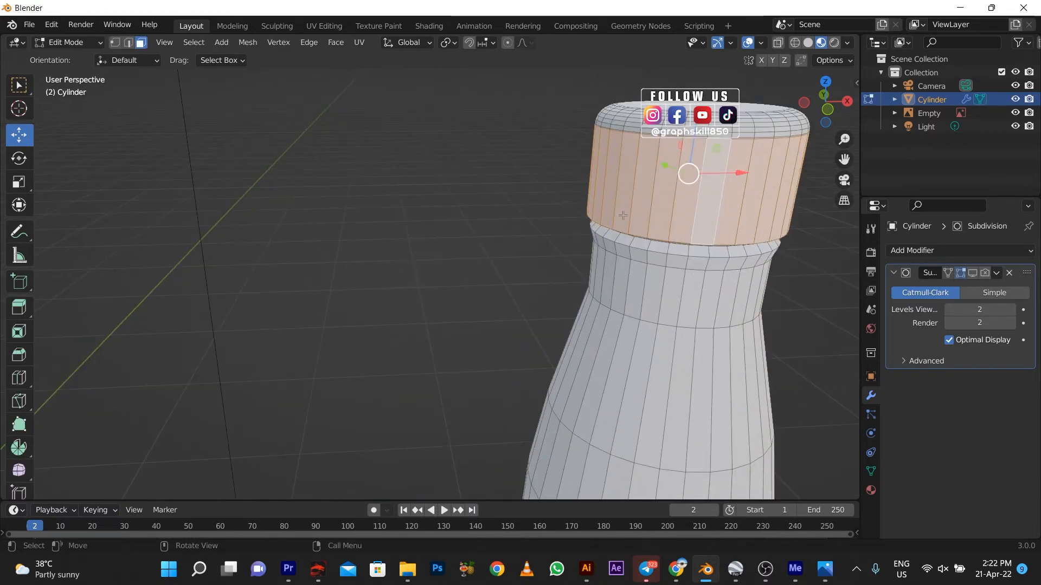
- Inset the cap's side faces individually and shrink the inset faces along the Z axis
key("i")
key("i")
left_click(651, 198)
key("s")
key("z")
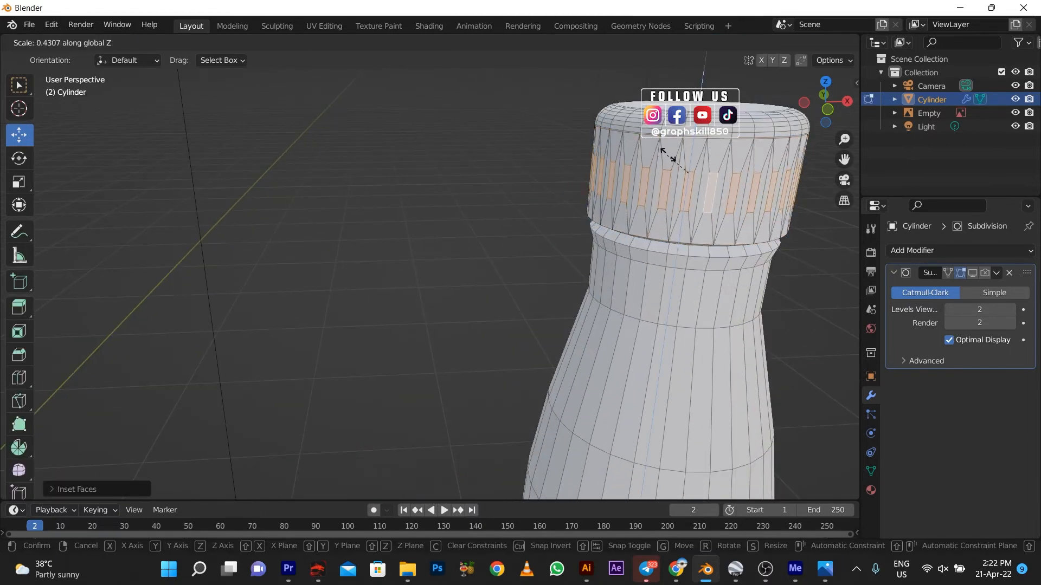
left_click(691, 182)
- Move the inset faces up about 0.11 m toward the cap's top edge and extrude them inward along their normals by about 0.08 m
key("g")
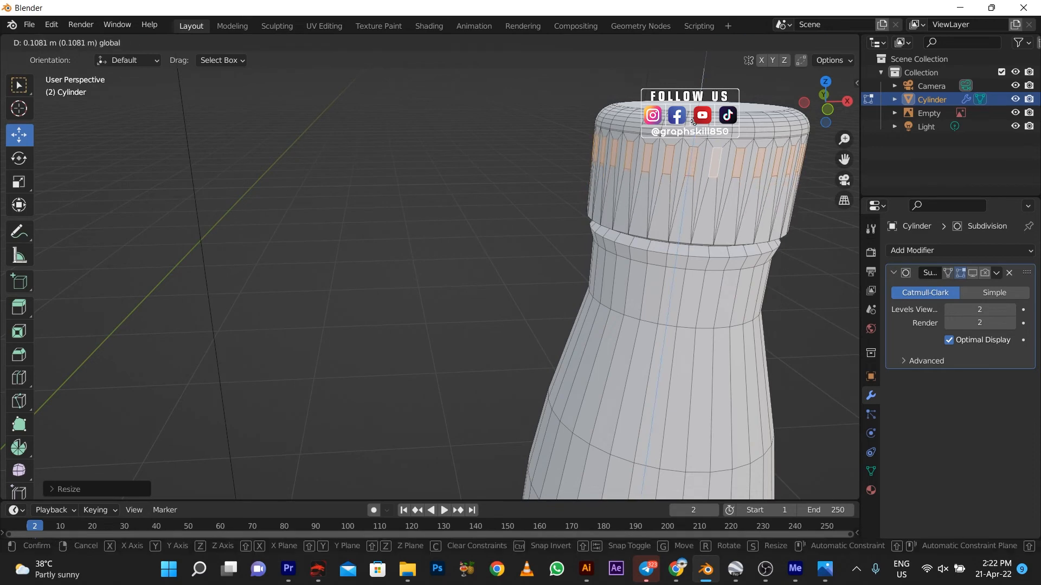
left_click(693, 121)
key("alt+e")
left_click(687, 132)
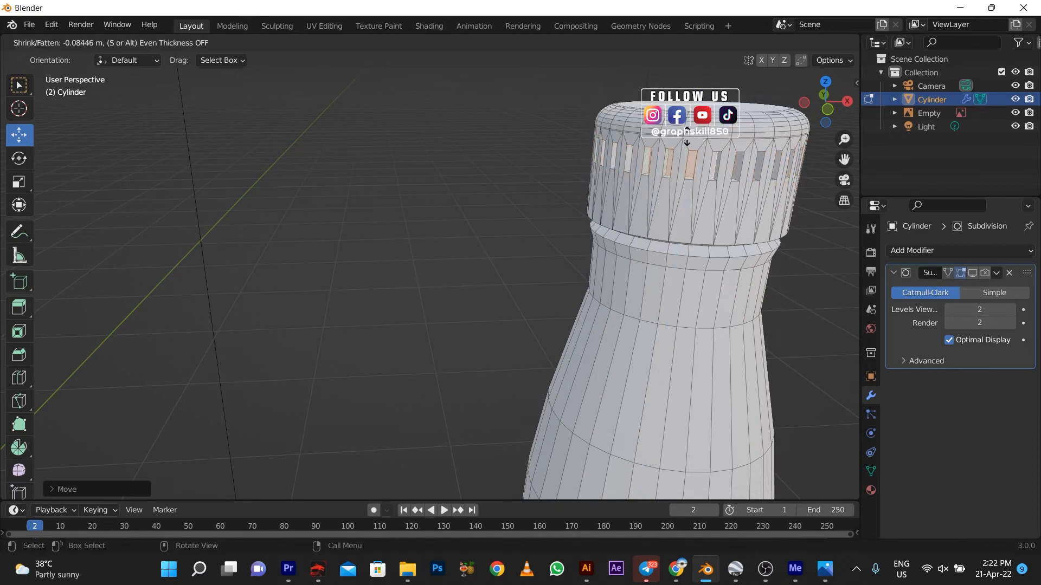
left_click(687, 137)
- Leave Edit Mode and turn the Subdivision modifier's viewport and render display back on
key("Tab")
scroll(540, 218, "down", 2)
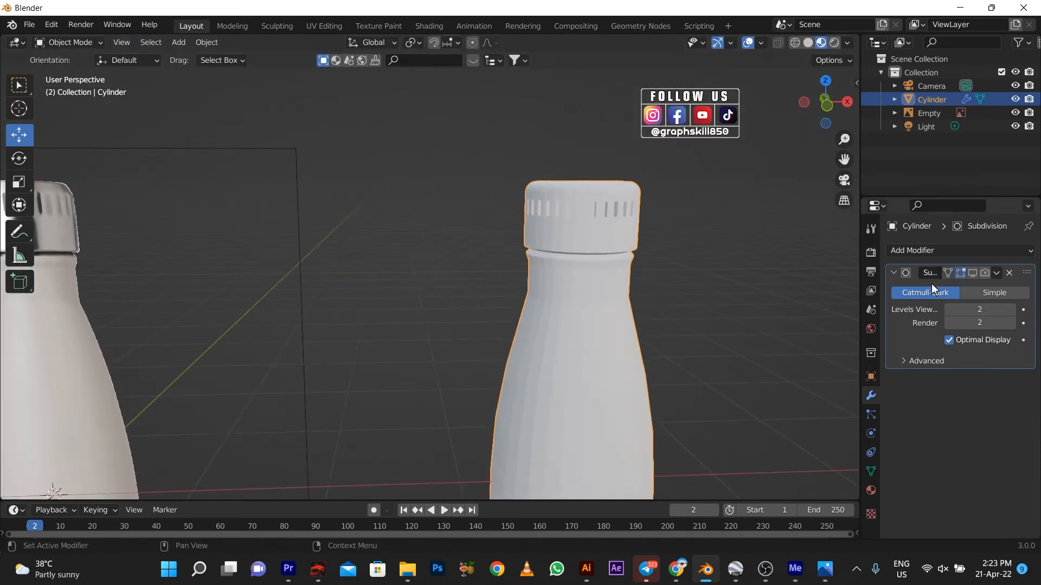
left_click_drag(974, 272, 984, 273)
scroll(562, 246, "down", 3)
middle_click_drag(504, 274, 495, 260)
key("Tab")
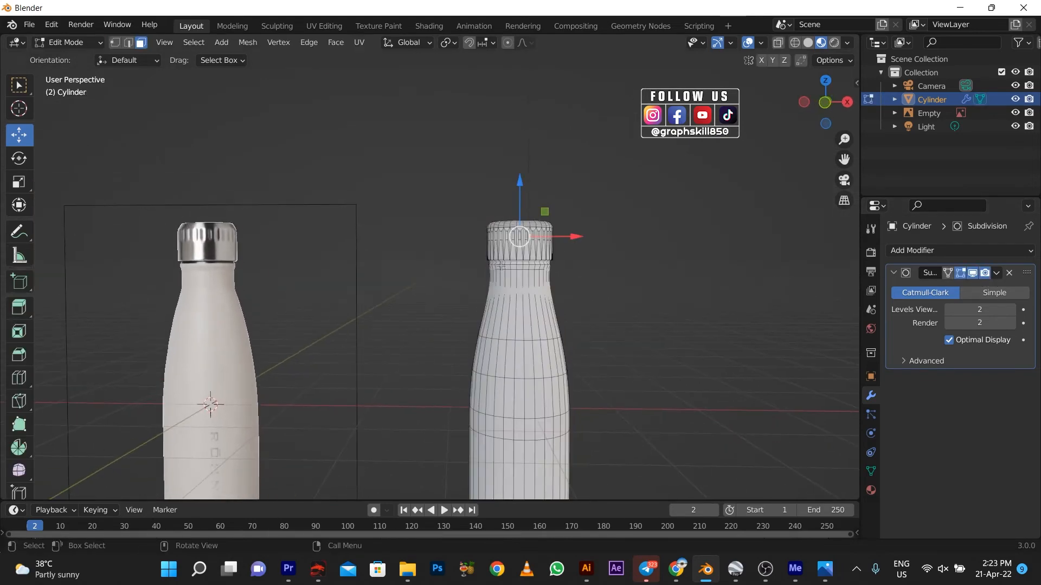
key("Tab")
middle_click_drag(504, 320, 500, 330)
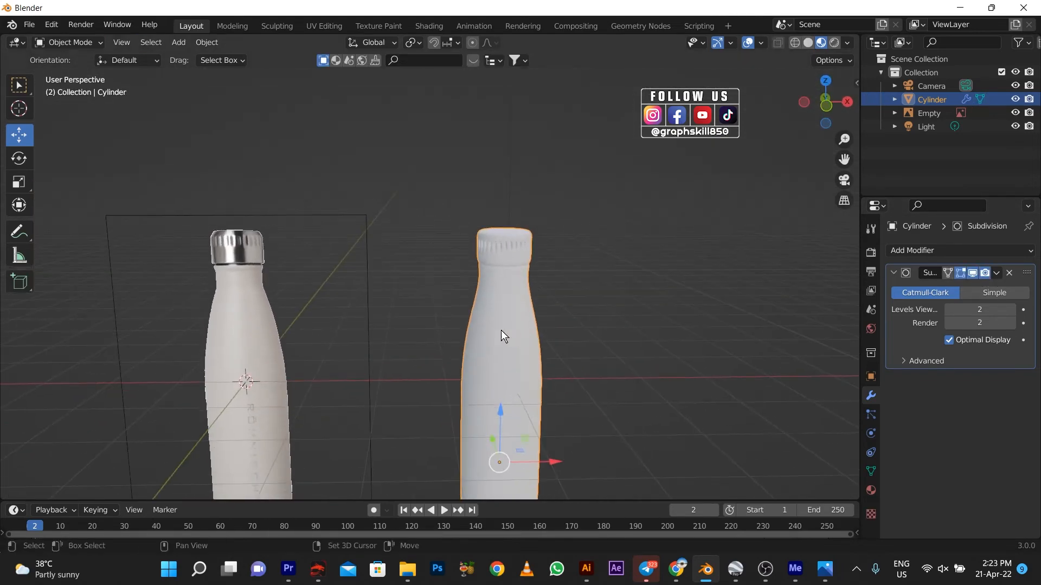
- Raise the bottle along Z until its base sits near the grid floor, and delete the reference image
key("g")
key("z")
left_click(486, 185)
middle_click_drag(487, 184, 490, 196, "shift")
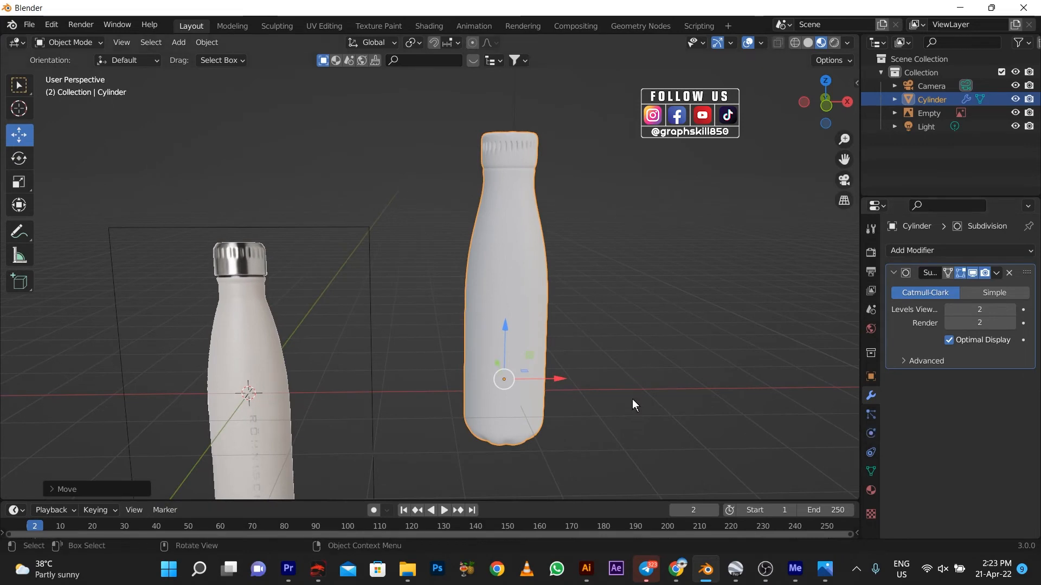
left_click(240, 305)
key("Delete")
- Select the bottle and set its Subdivision viewport levels to 4
left_click(500, 180)
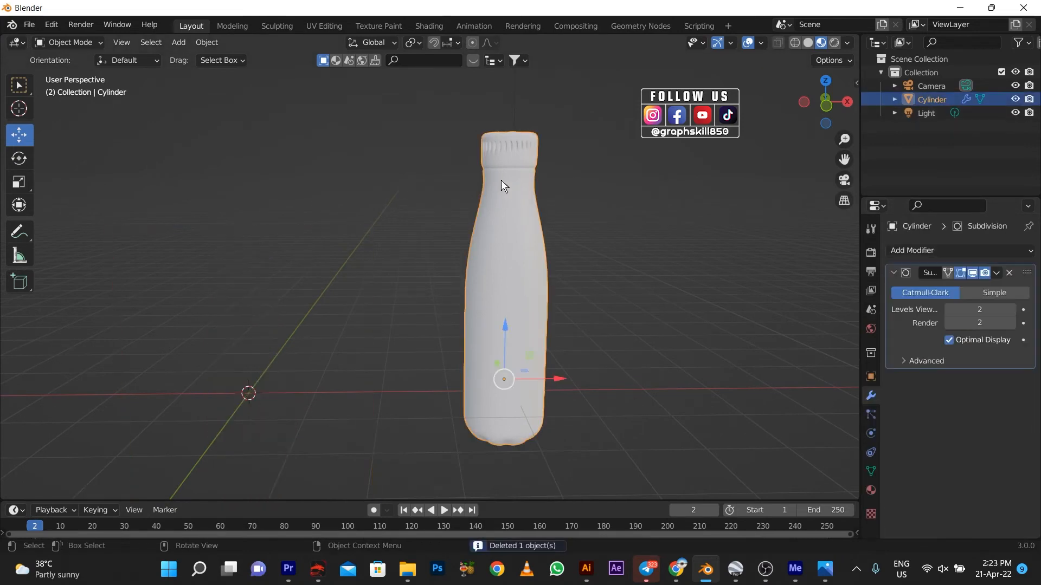
left_click(1012, 309)
left_click(1011, 310)
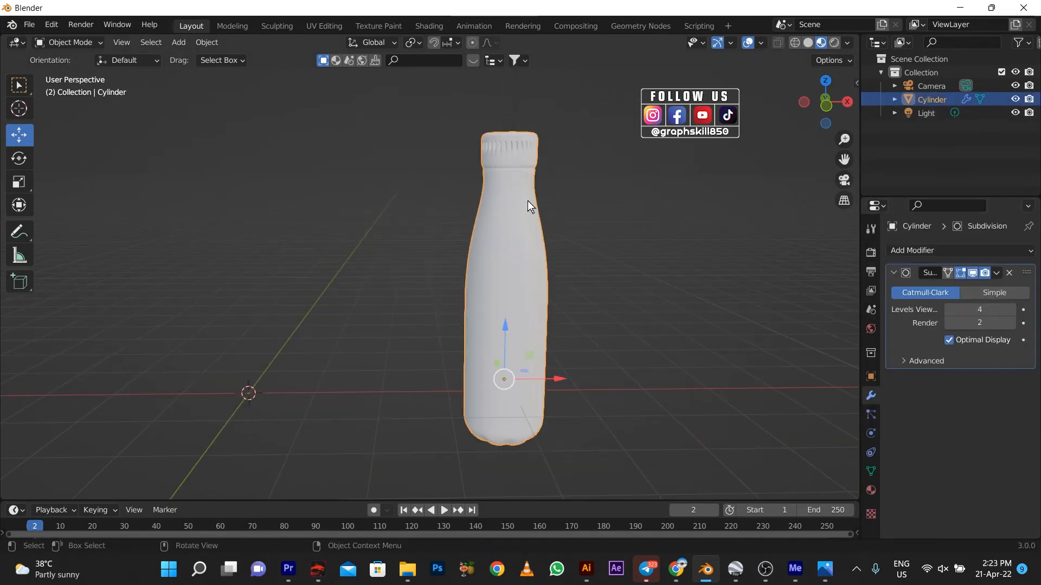
- Add a new material to the bottle and set its Roughness to 0.225
left_click(871, 490)
left_click(951, 308)
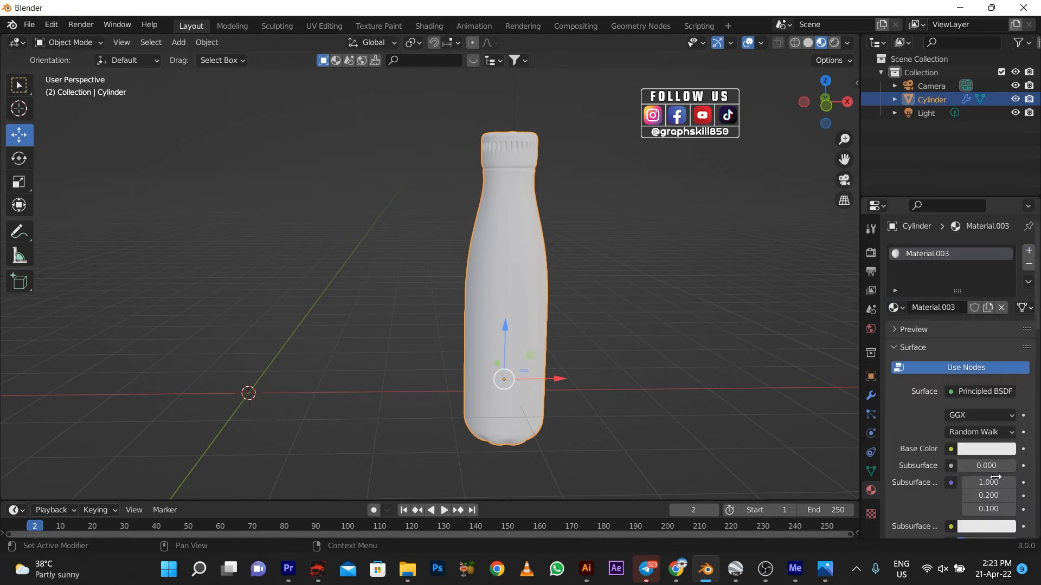
left_click(980, 448)
scroll(976, 466, "down", 5)
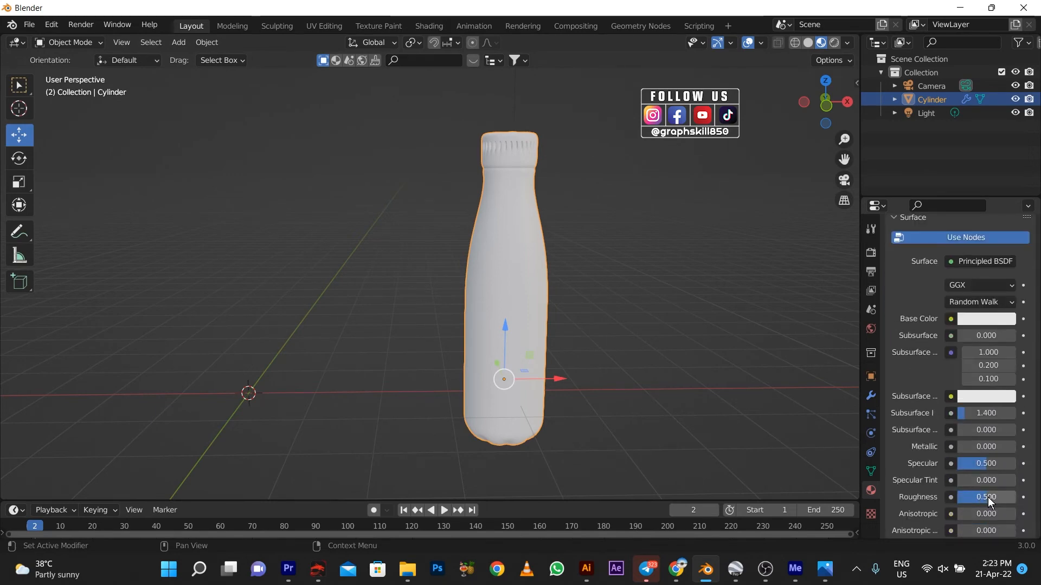
left_click_drag(966, 497, 969, 497)
- In Edit Mode, select the cap's top face and grow the selection down to the cap's lower edge
key("Tab")
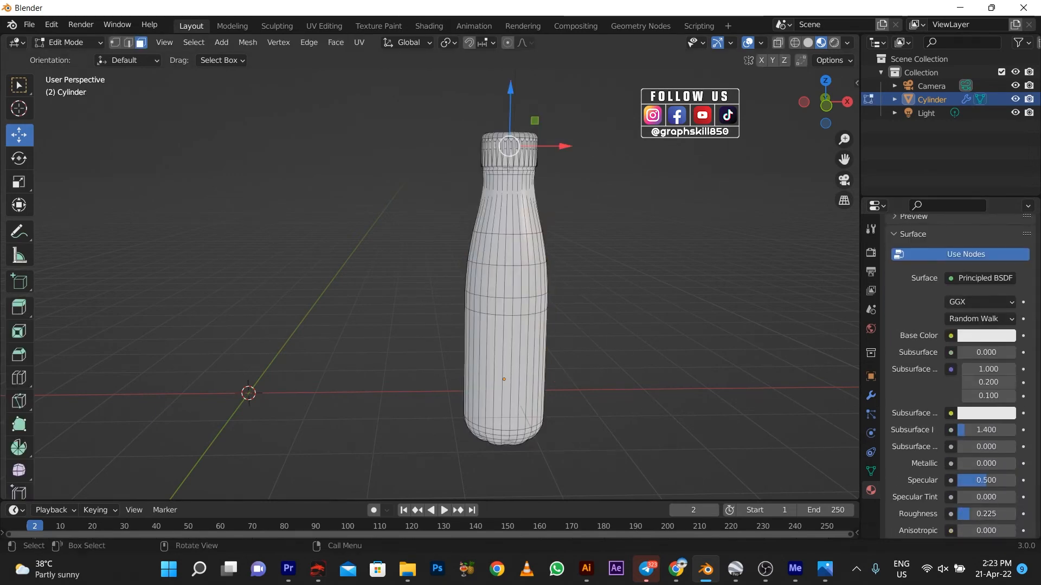
middle_click_drag(534, 248, 534, 320)
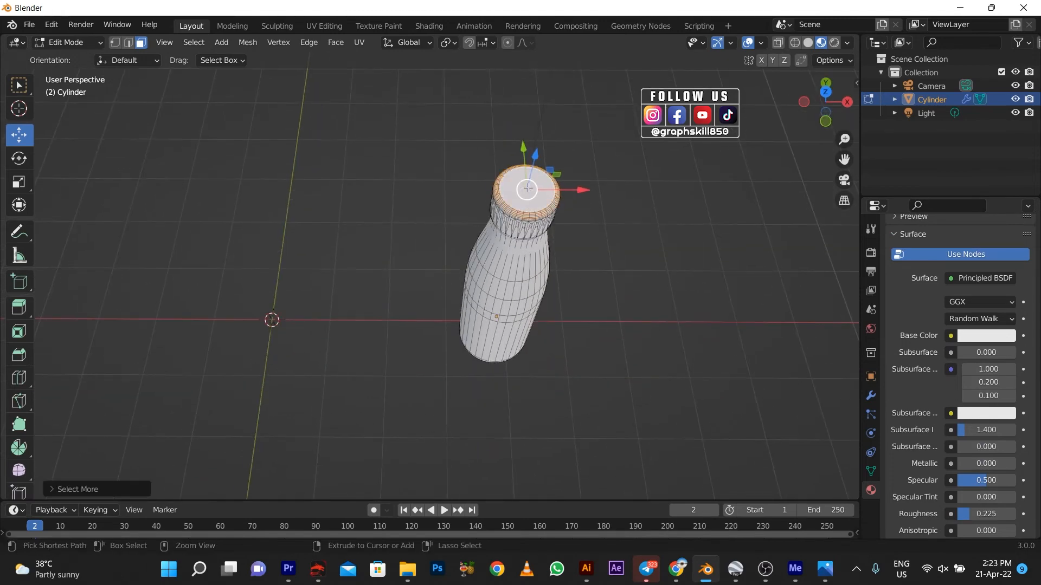
middle_click_drag(474, 244, 425, 145)
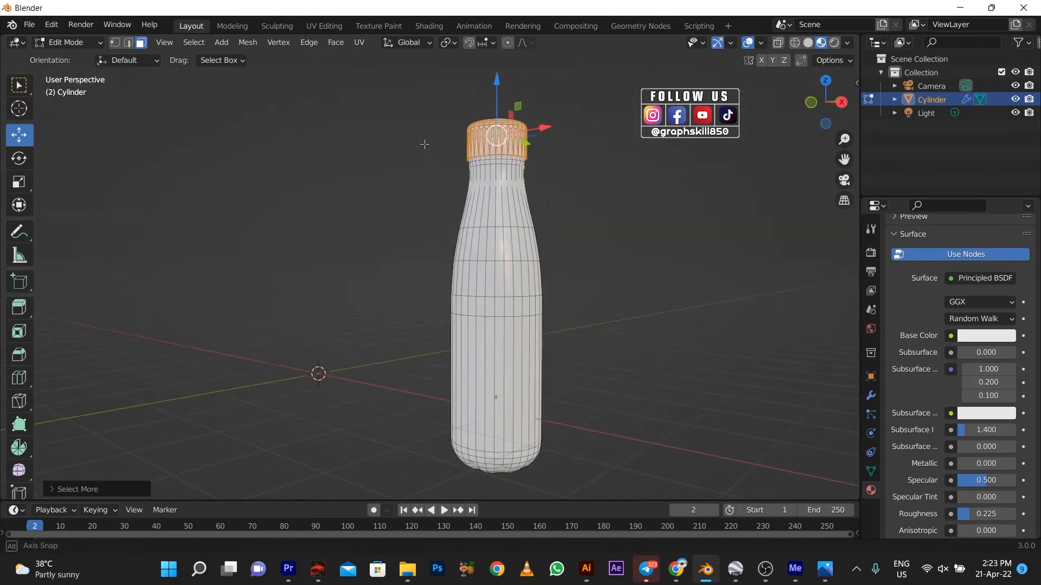
scroll(456, 206, "up", 3)
scroll(456, 206, "down", 5)
middle_click_drag(491, 157, 491, 108, "ctrl")
middle_click_drag(491, 108, 548, 258, "shift")
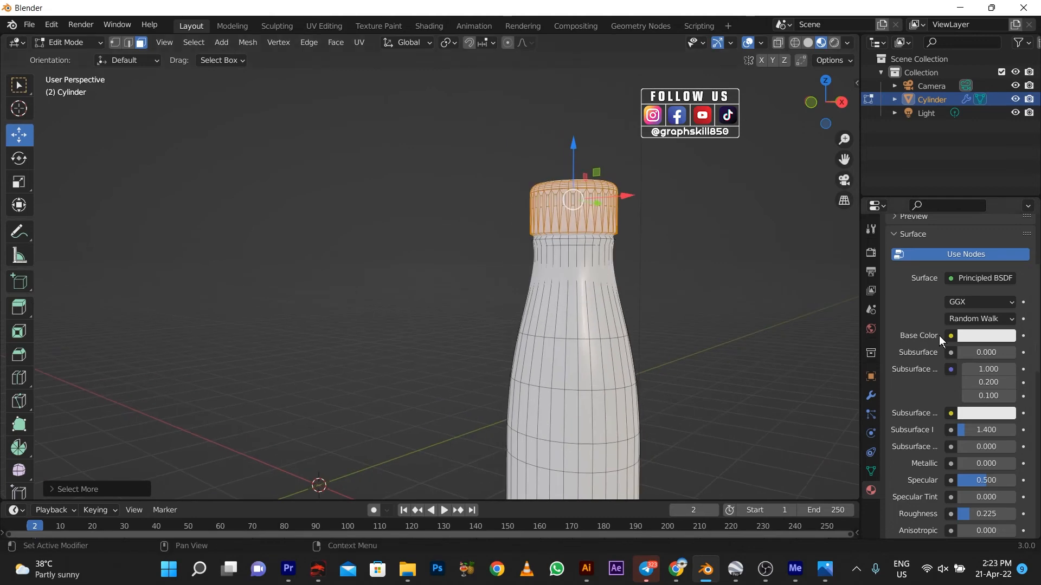
- Add a second material slot with a new material, assign it to the selected cap faces and return to Object Mode
scroll(939, 337, "up", 4)
left_click(1027, 250)
left_click(953, 339)
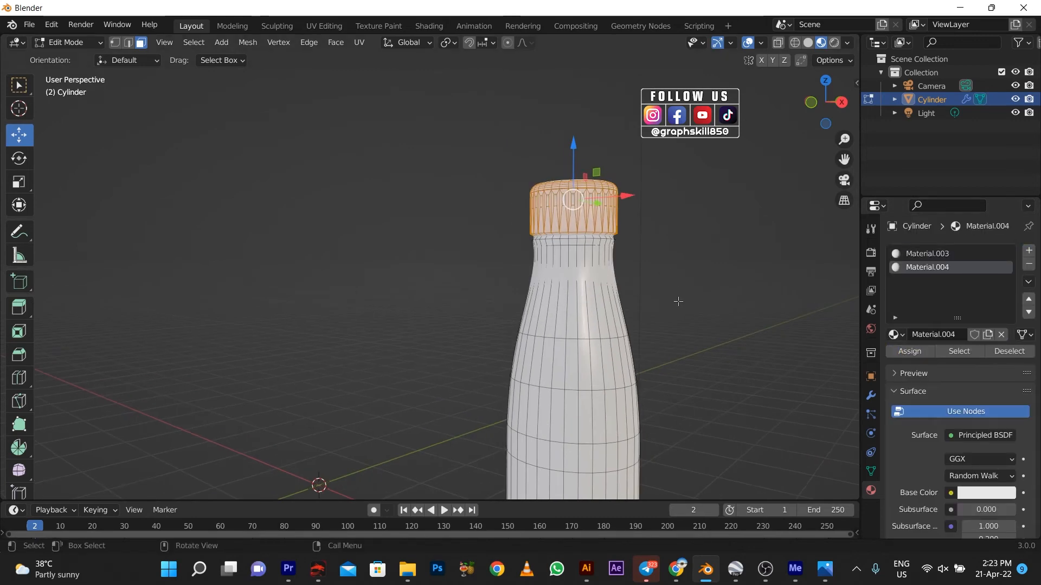
scroll(524, 251, "down", 5)
middle_click_drag(488, 255, 524, 252)
key("Tab")
- Set the cap material's Metallic to 1.000 and Roughness to 0.206
scroll(524, 252, "up", 4)
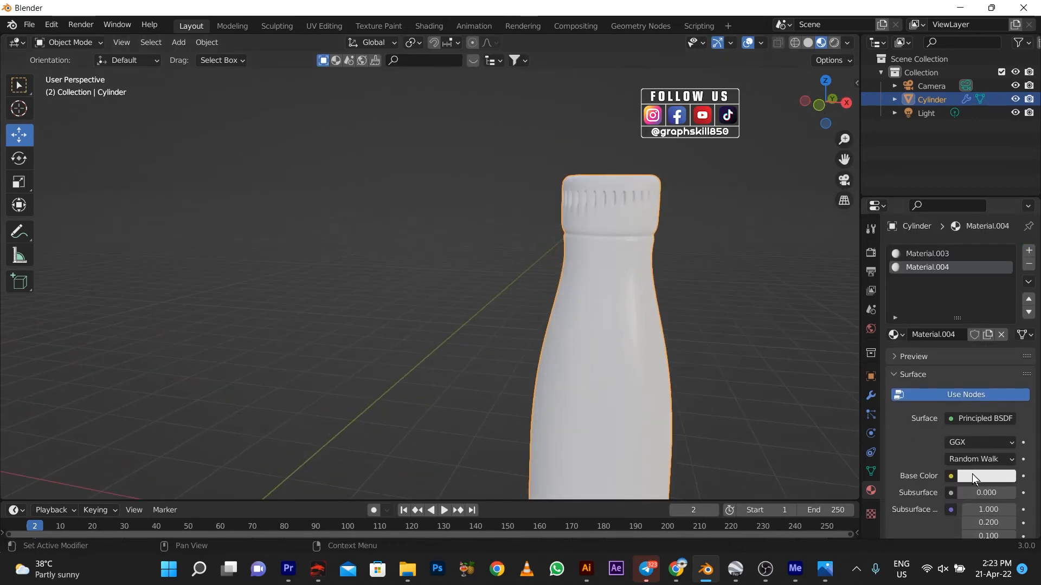
scroll(971, 474, "down", 5)
mouse_move(973, 474)
left_mouse_down()
mouse_move(994, 476)
mouse_move(969, 459)
left_mouse_up()
scroll(994, 476, "down", 3)
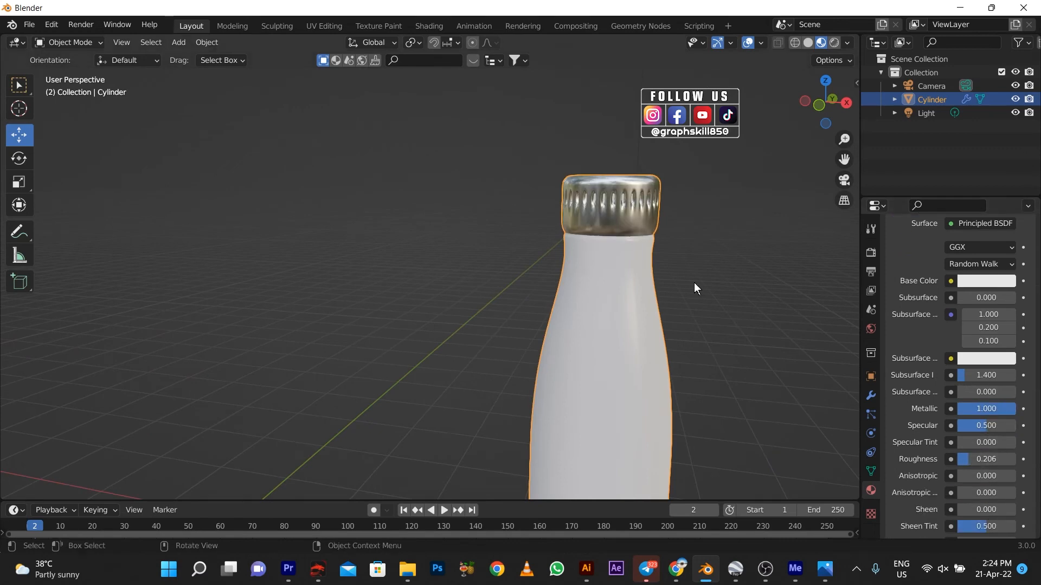
middle_click_drag(650, 271, 493, 271)
scroll(603, 176, "up", 2)
scroll(541, 182, "down", 3)
- Create three copies of the bottle and space them along the X axis in a row of four
key("ctrl+c")
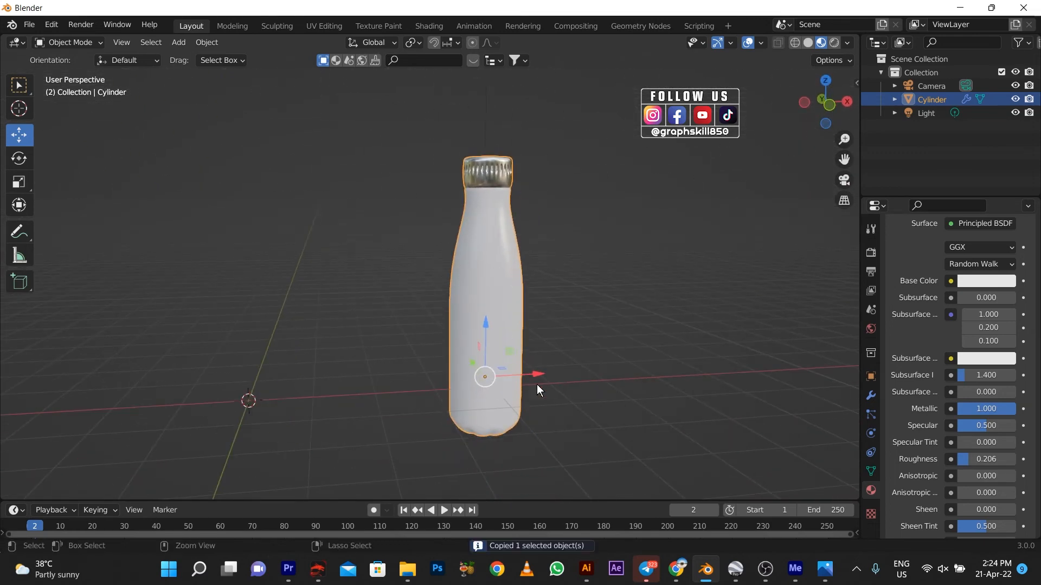
key("ctrl+v")
left_click_drag(536, 375, 621, 374)
key("ctrl+v")
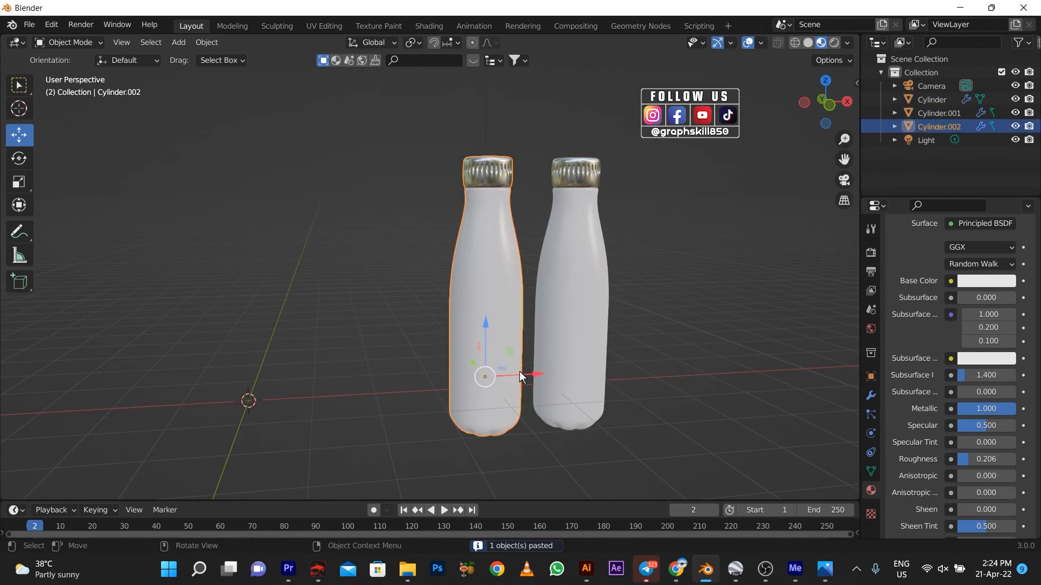
left_click_drag(519, 372, 691, 367)
key("ctrl+v")
- Try a new base color on the cap material of the rightmost bottle in the row, and undo it
scroll(976, 334, "up", 6)
left_click(986, 476)
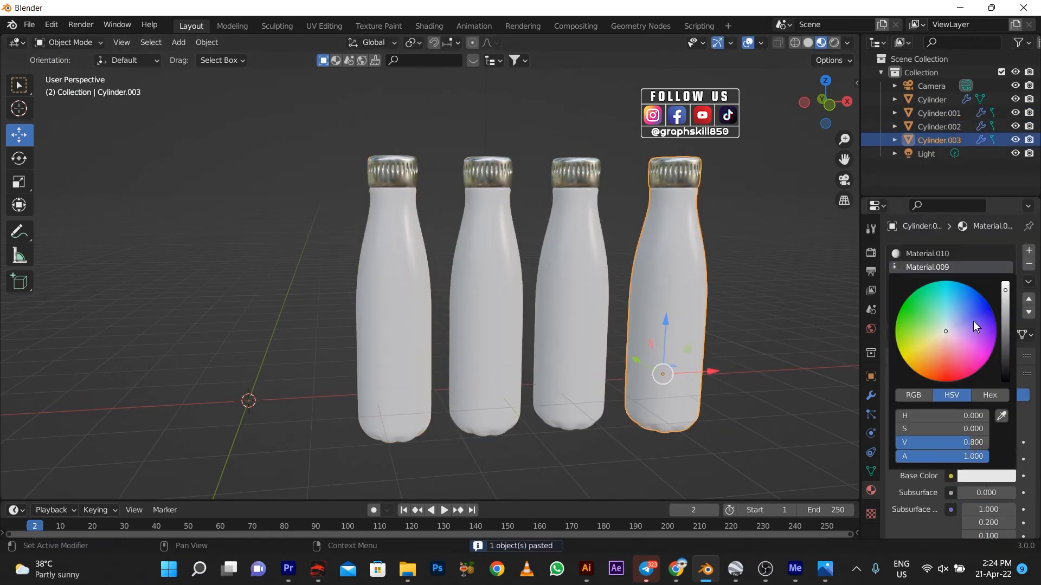
left_click_drag(974, 321, 990, 306)
key("ctrl+z")
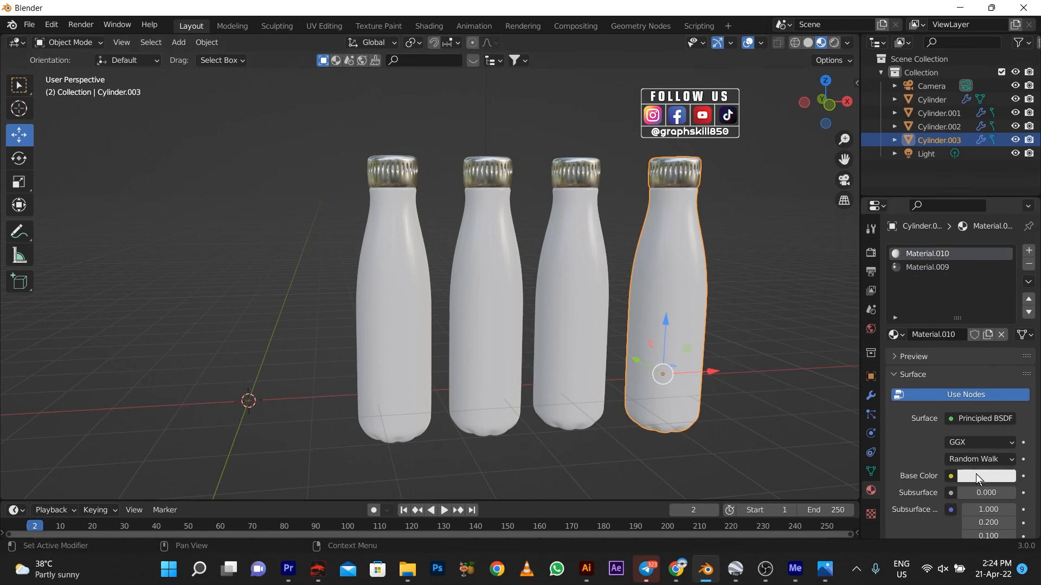
- Set the body base color of the rightmost bottle in the row to green and of its neighbour to orange-red
left_click(976, 475)
left_click(922, 321)
left_click(585, 285)
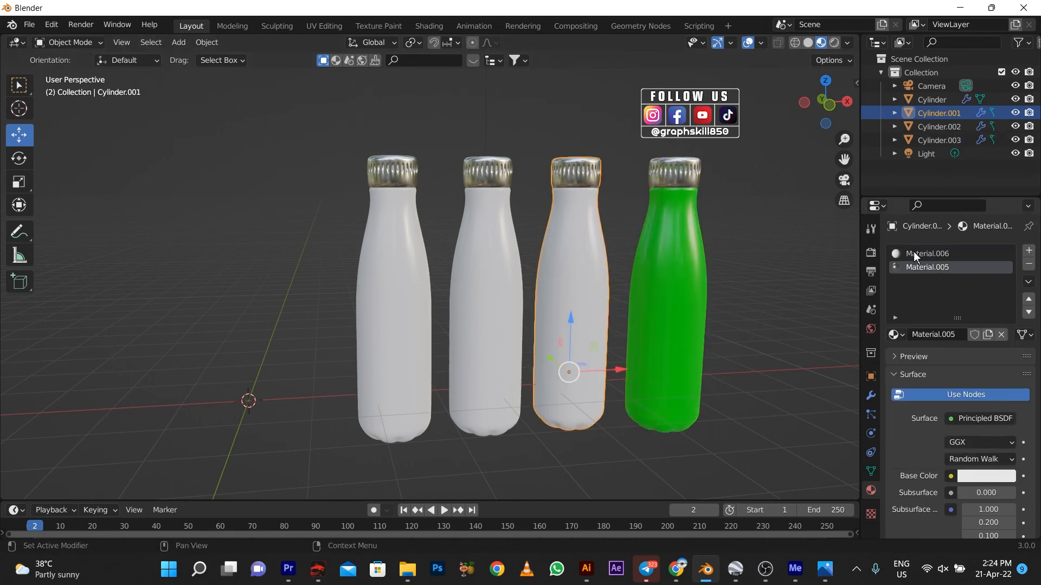
left_click(986, 476)
left_click(1007, 260)
- Try a pink cap color on the original bottle, discard it, and set its body material's base color to yellow
left_click(493, 328)
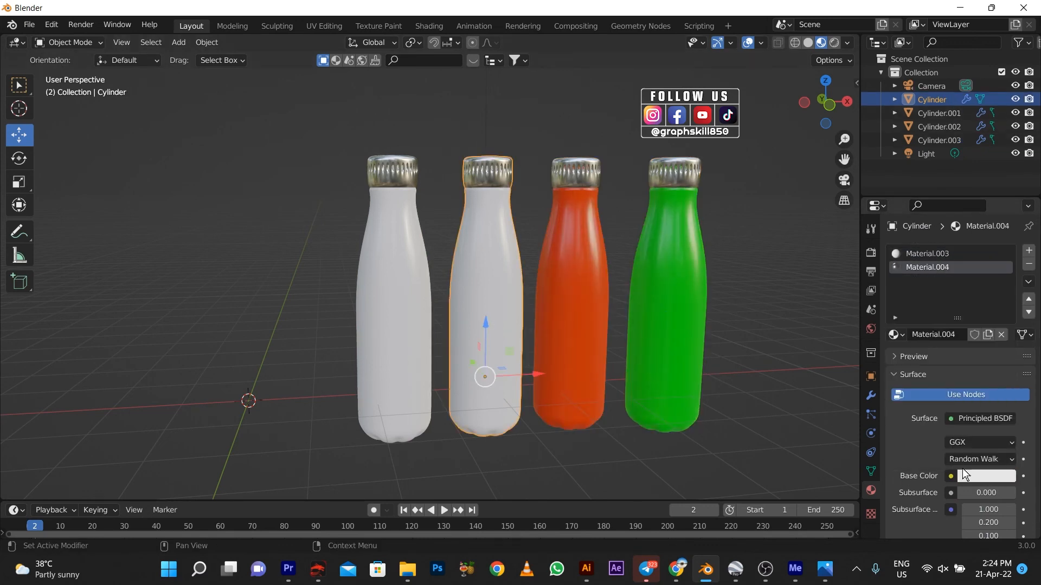
left_click(964, 475)
left_click(968, 369)
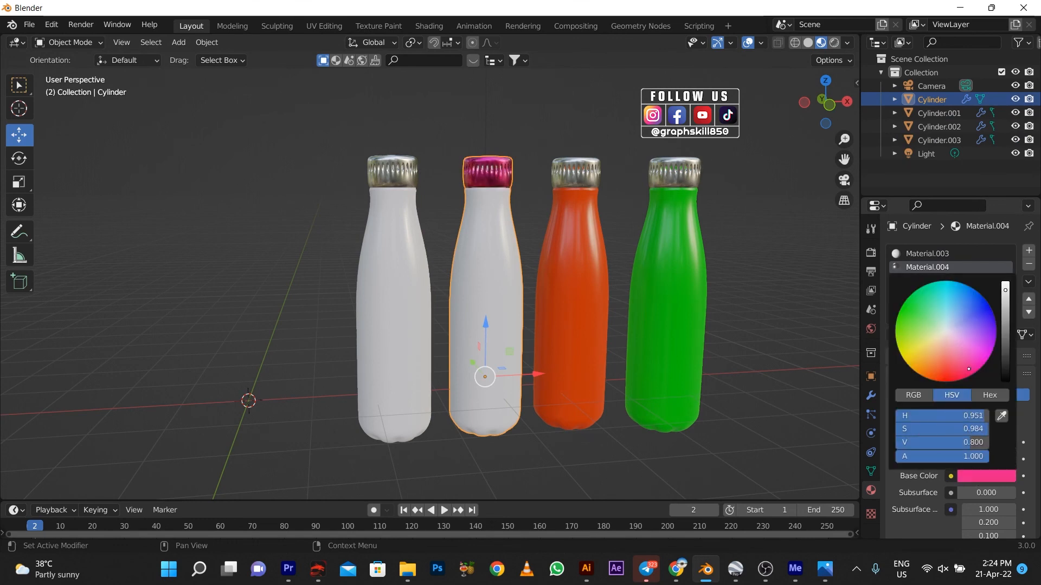
left_click(927, 253)
left_click(985, 476)
left_click(908, 366)
- Set the body base color of the remaining white bottle at the end of the row to cyan
left_click(366, 315)
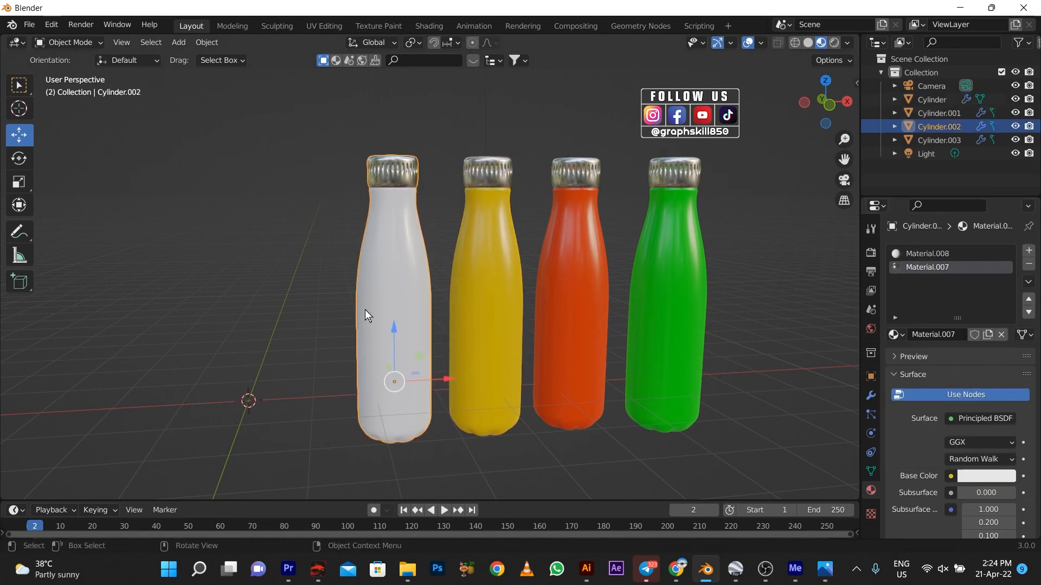
left_click(987, 477)
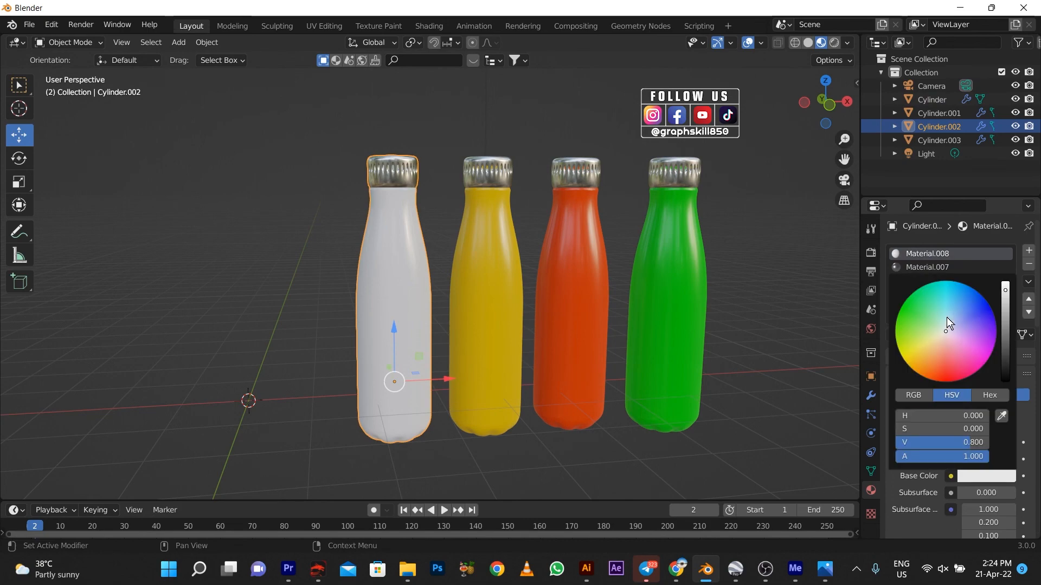
left_click(907, 328)
scroll(311, 337, "down", 2)
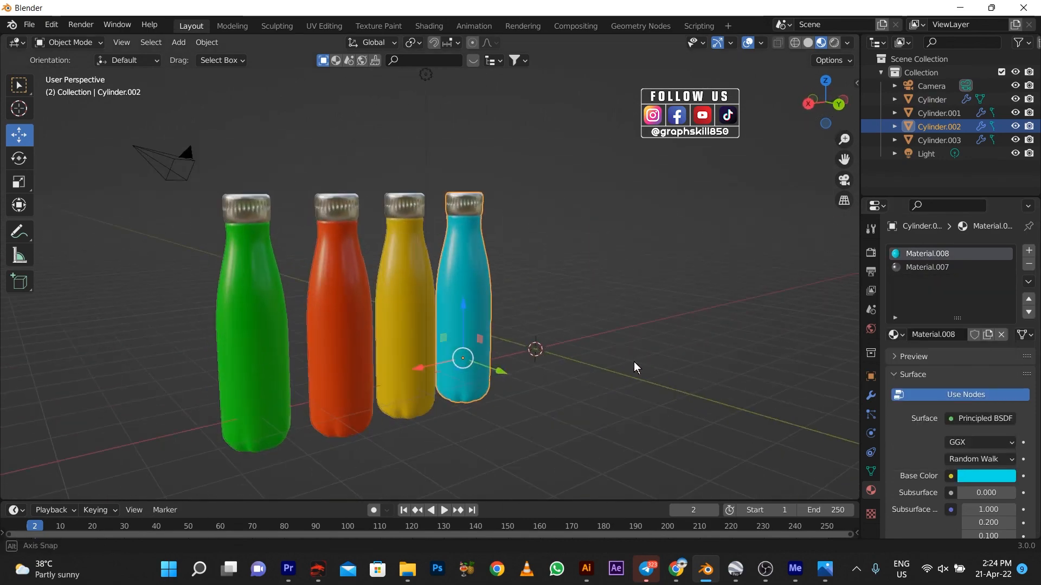